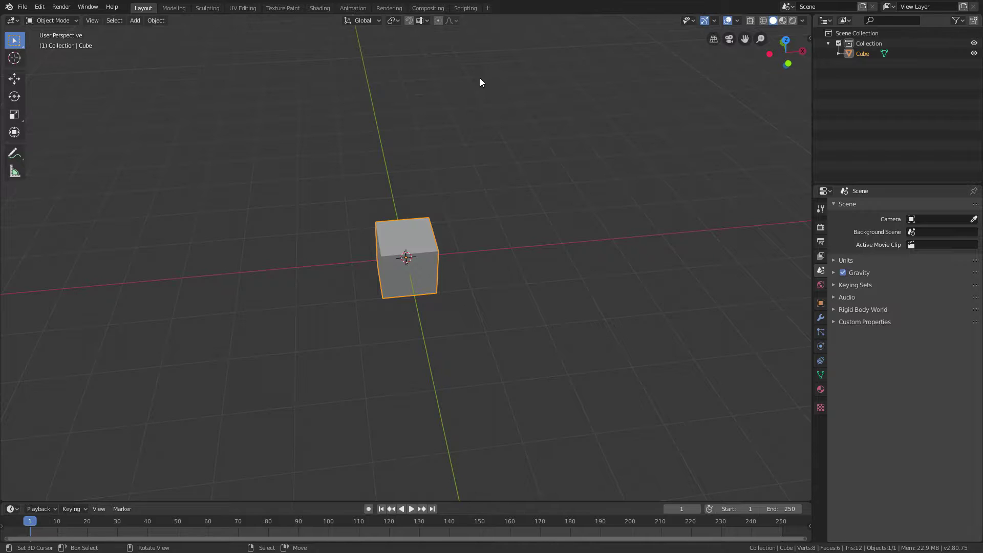
Step: Open lp_human_idle.blend and orbit the viewport to face the rigged low-poly character
left_click(23, 7)
left_click(32, 28)
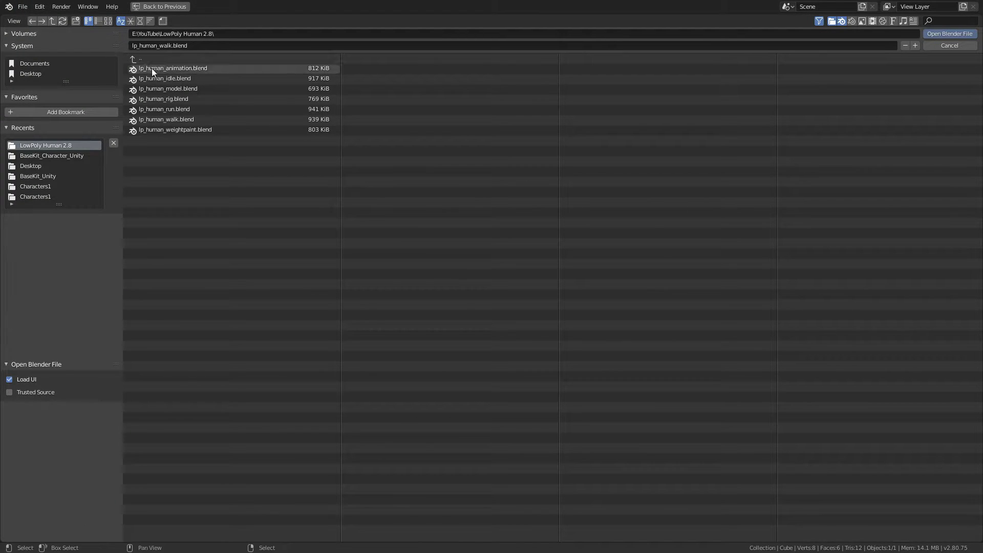
left_click(160, 81)
double_click(160, 80)
middle_click_drag(455, 194, 559, 212)
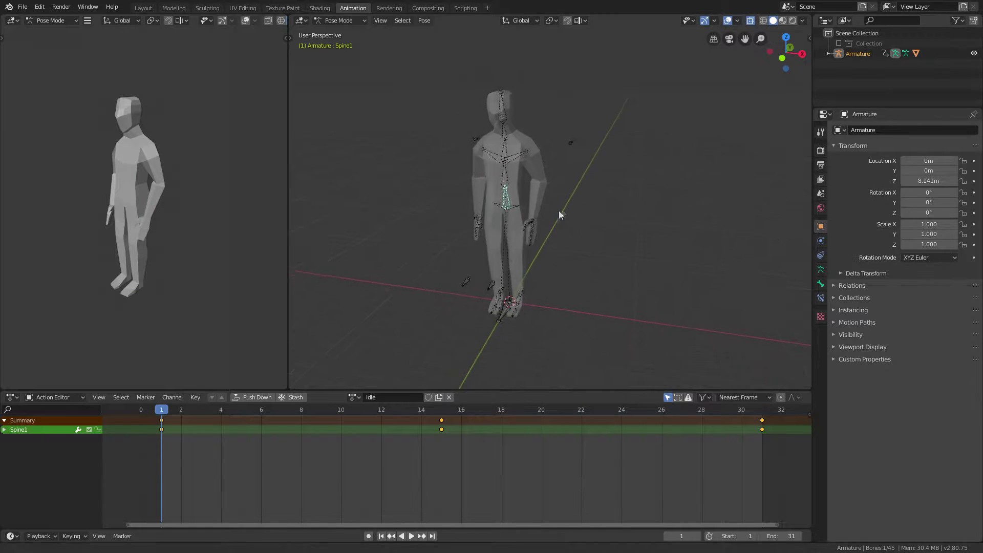
scroll(564, 224, "up", 3)
left_click(22, 7)
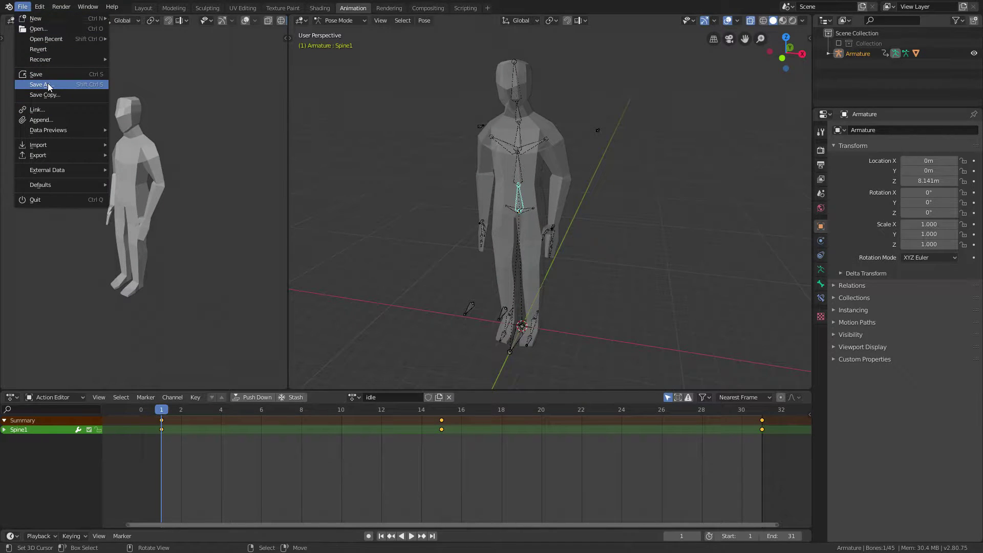
Step: Save the scene as lp_human_jump.blend and rename its action to jump
left_click(48, 86)
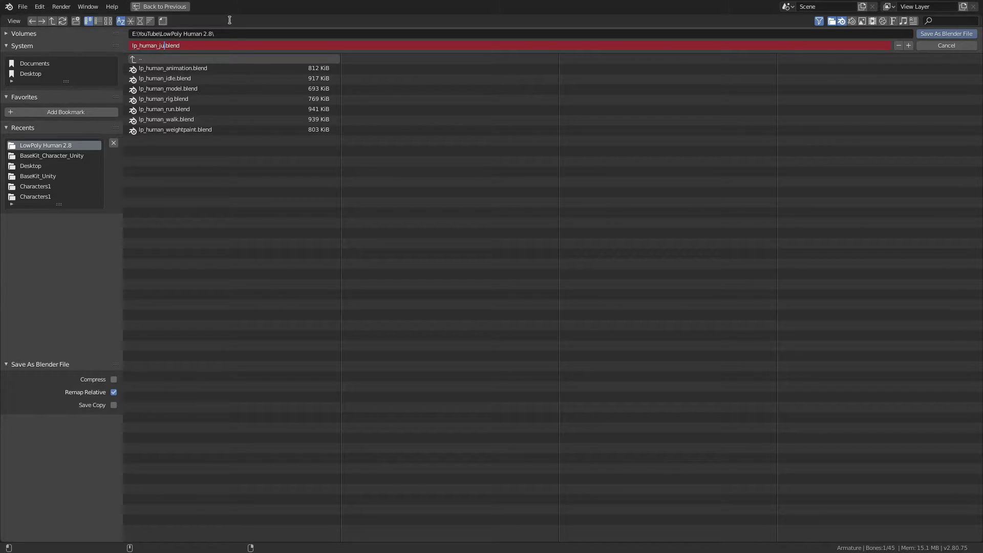
left_click(947, 33)
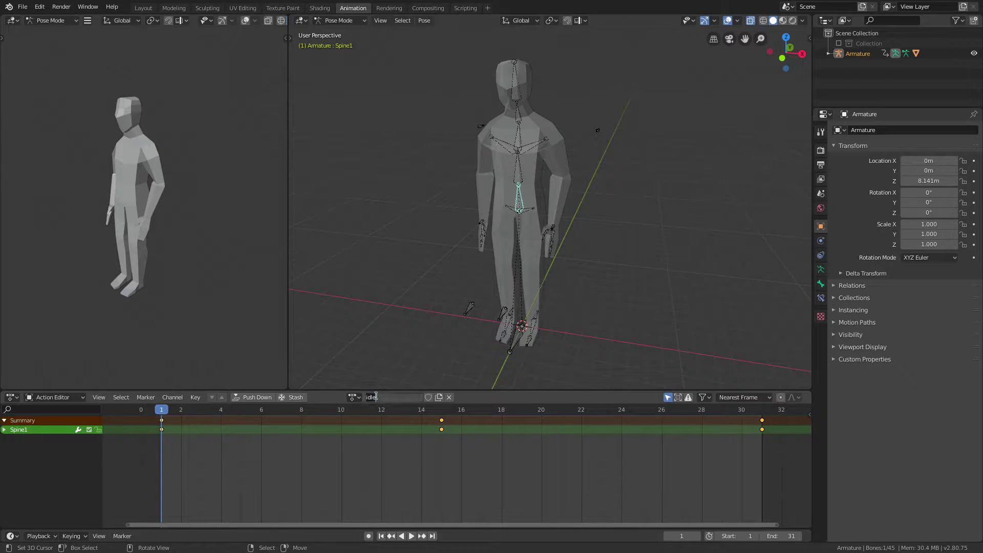
key("Return")
left_click(434, 439)
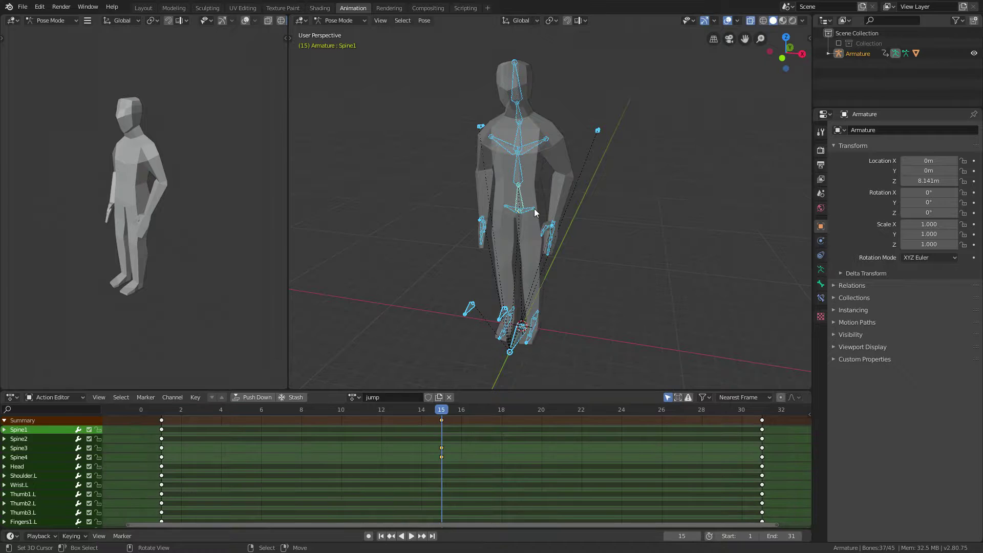
Step: Delete the jump action's frame-15 keyframes and preview the playback
key("x")
left_click(449, 423)
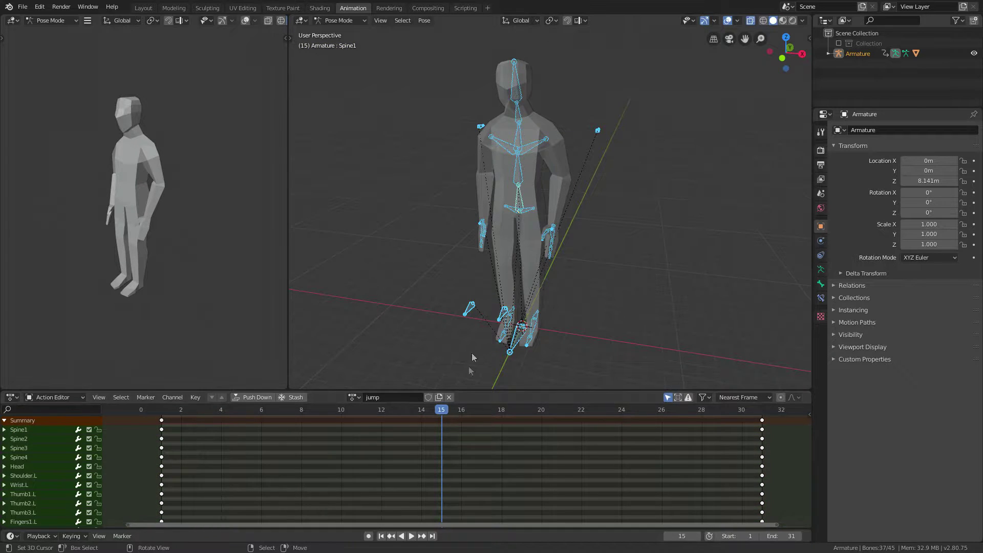
key("space")
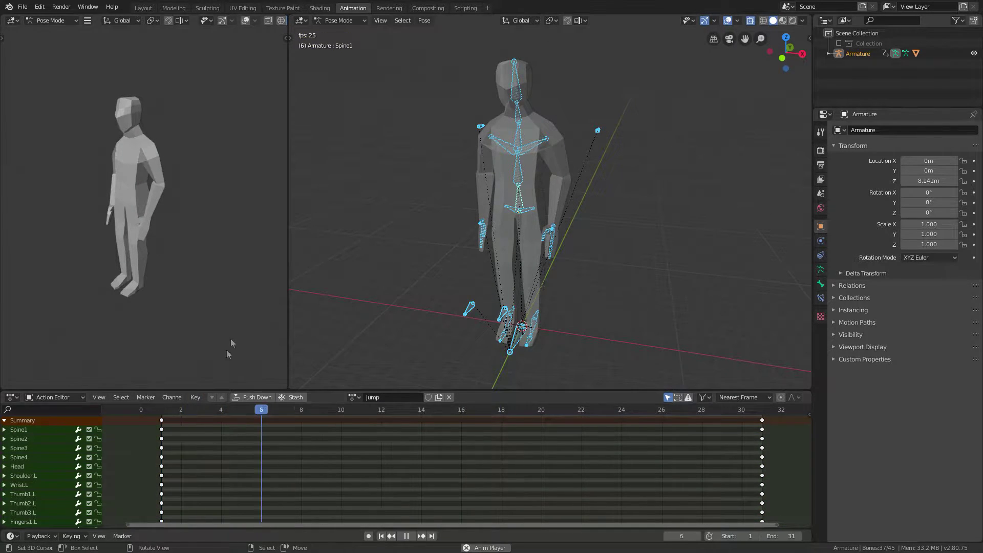
key("space")
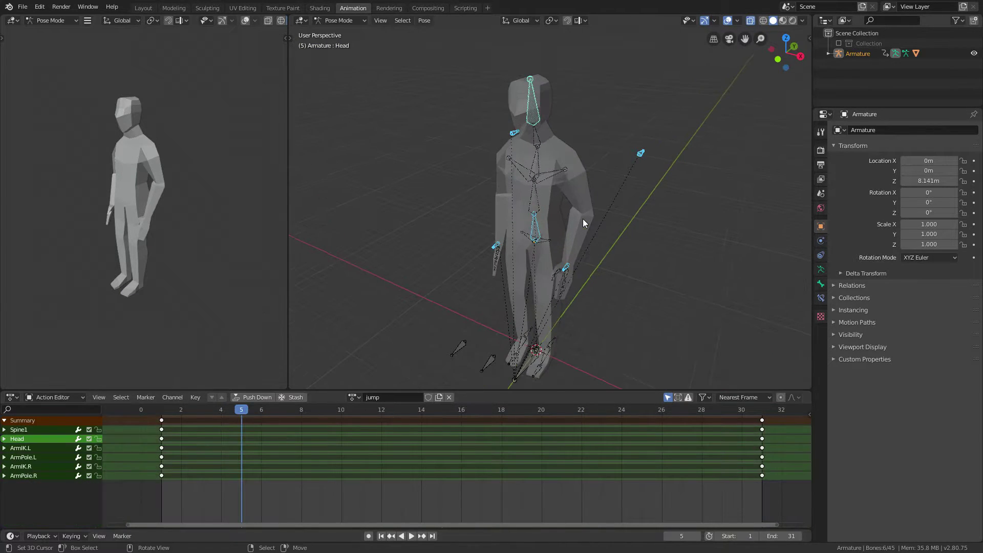
Step: Lift the RootBone straight up along Z to raise the whole character at frame 5
scroll(583, 219, "up", 3)
left_click(532, 364)
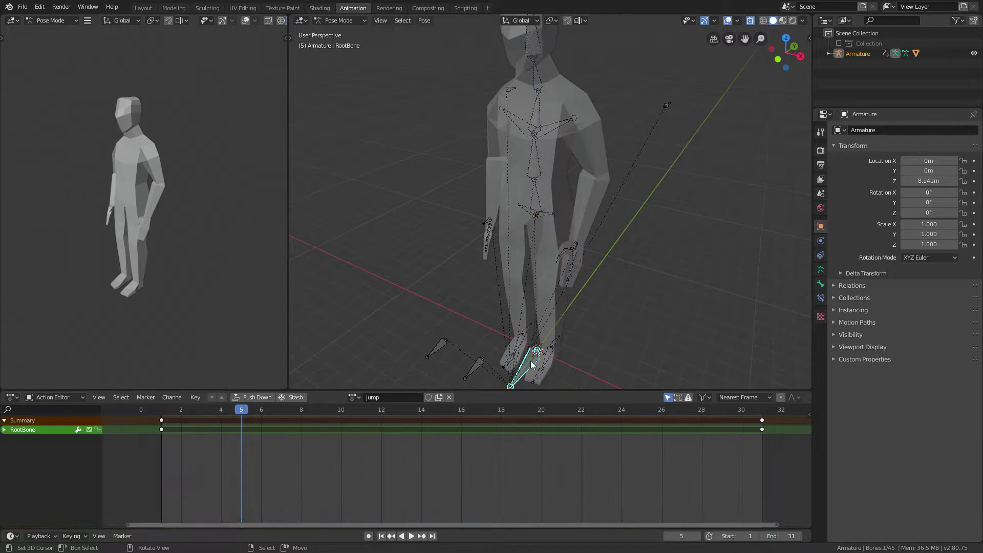
key("g")
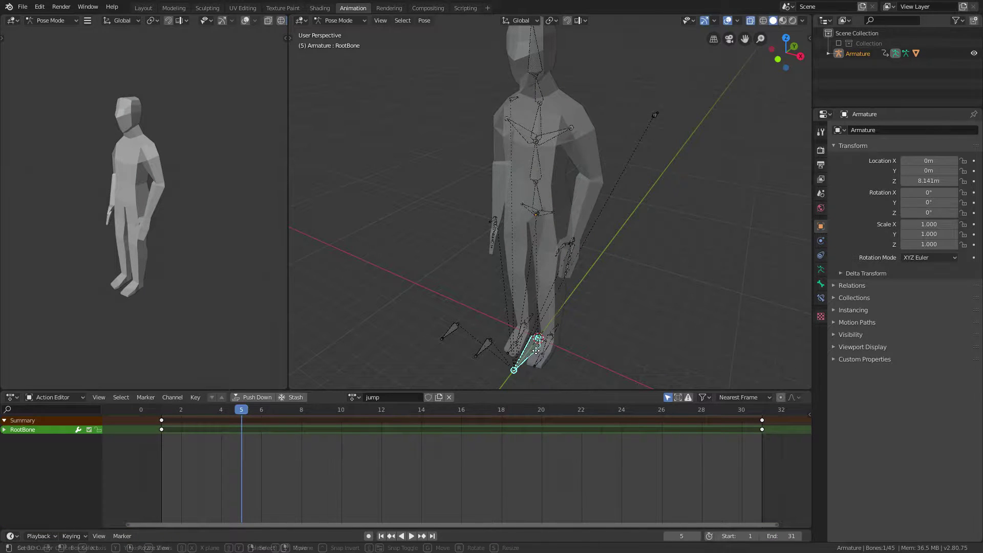
key("z")
right_click(555, 220)
scroll(588, 220, "down", 4)
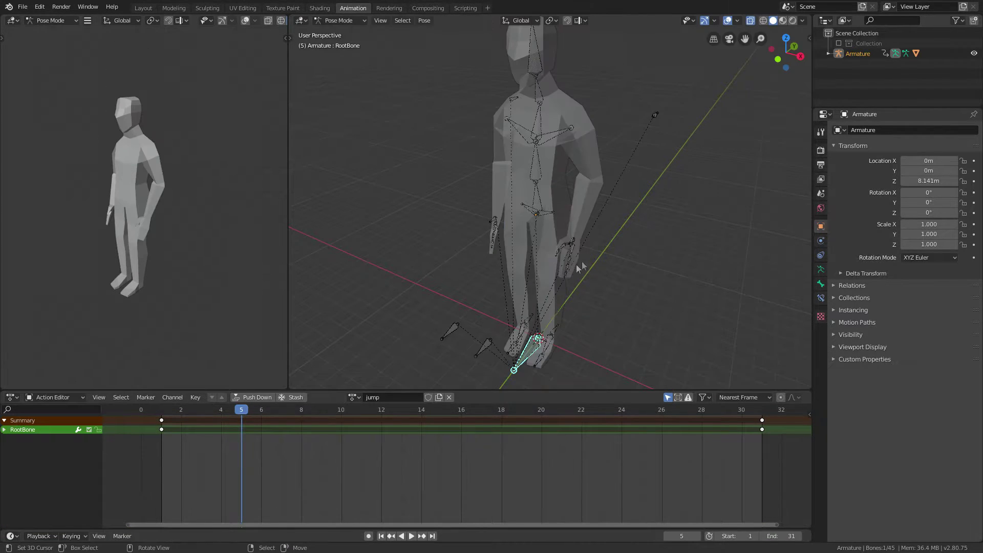
key("g")
key("z")
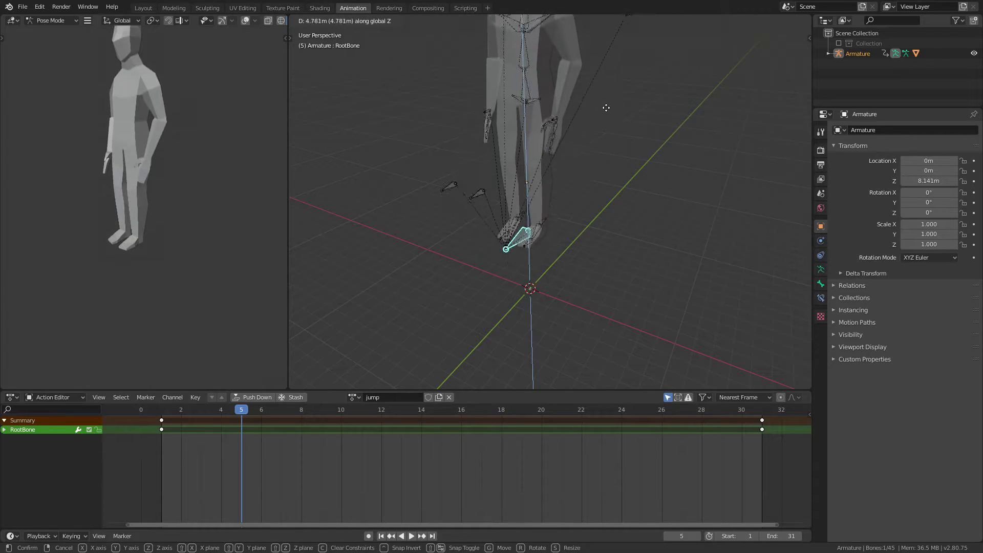
left_click(607, 97)
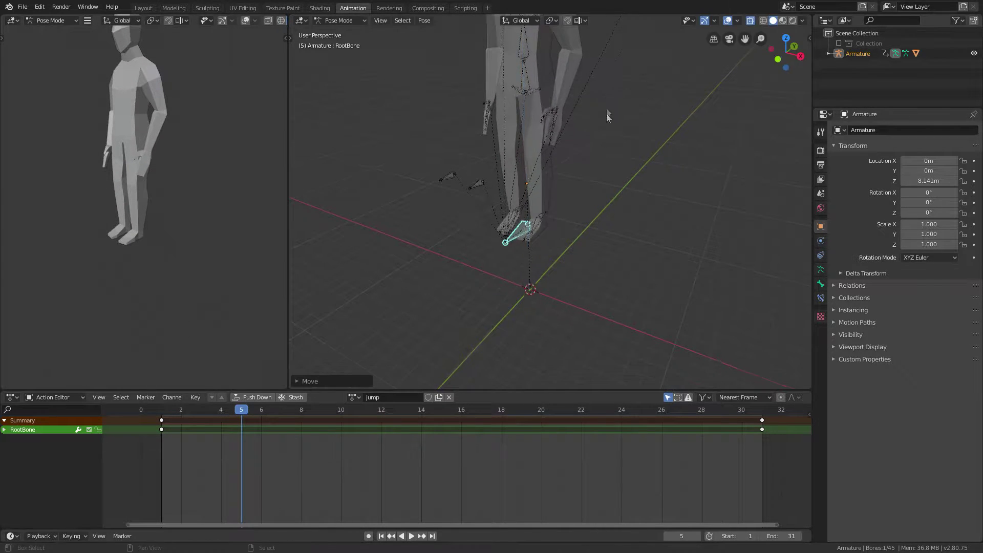
Step: Select the first two leg IK control bones
scroll(606, 213, "down", 3)
scroll(557, 229, "up", 2)
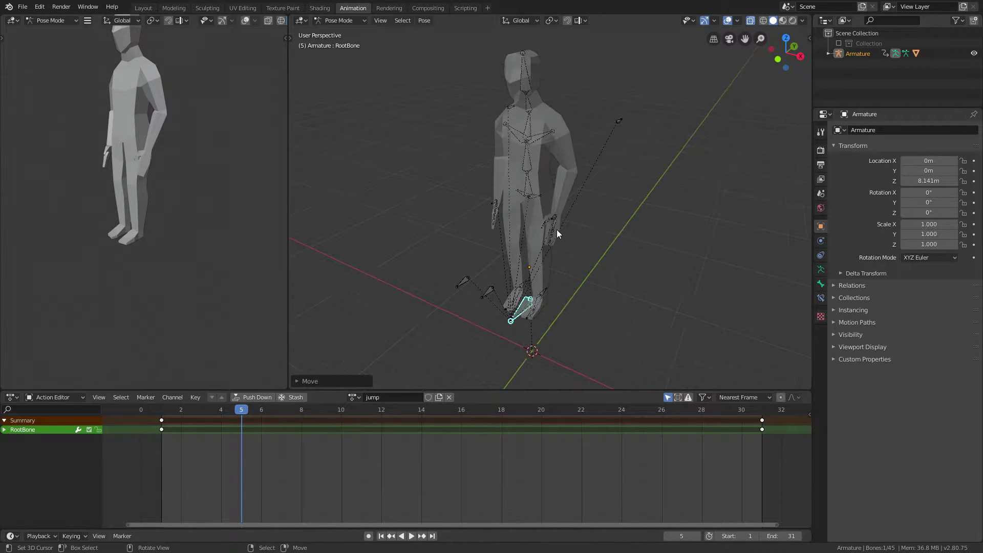
left_click(542, 306)
left_click(516, 295, "shift")
Step: Add the remaining leg controls and lift all four along Z into a crouch
left_click(479, 308, "shift")
left_click(451, 295, "shift")
key("g")
key("z")
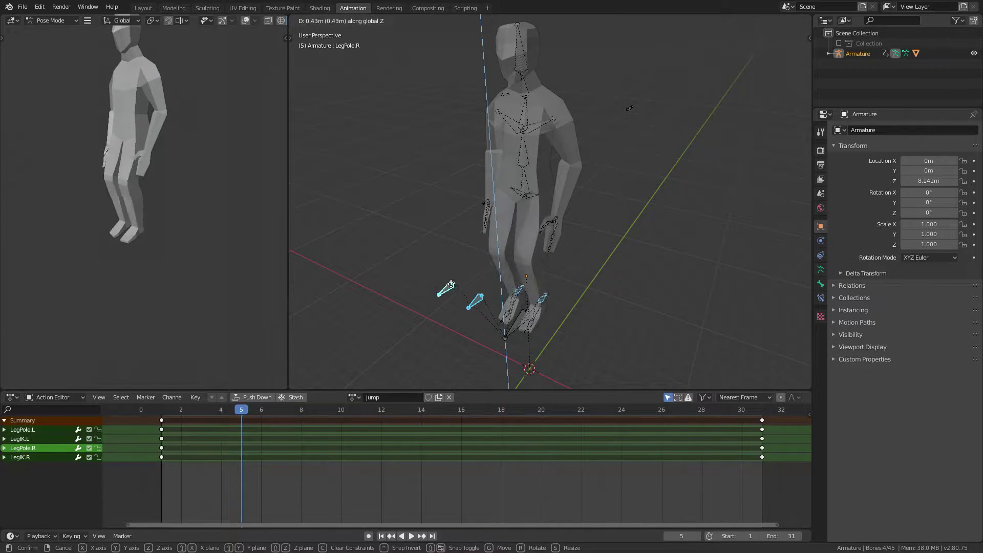
left_click(496, 264)
Step: Raise the right foot bone and LegPole.R together along Z
left_click(478, 262)
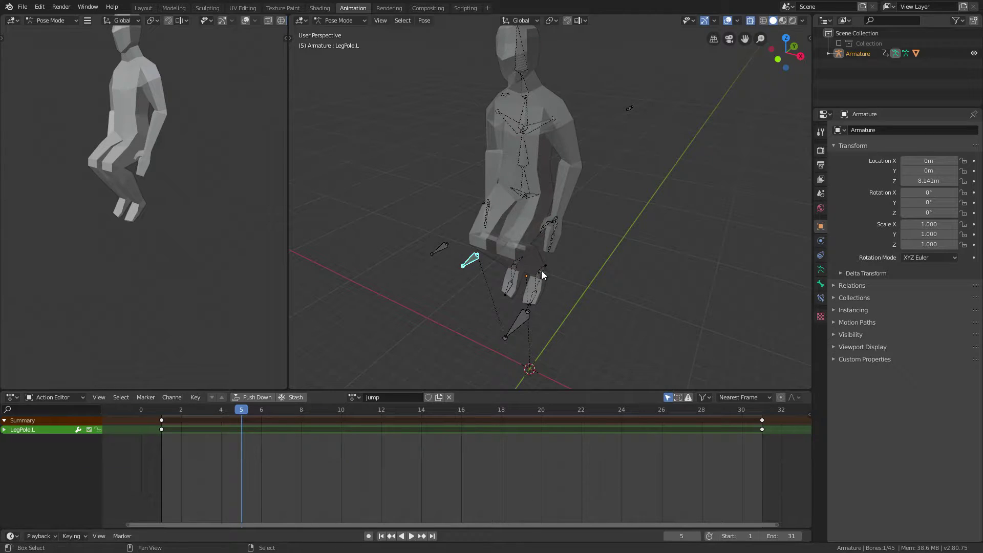
left_click(543, 271, "shift")
left_click(513, 272)
left_click(442, 250, "shift")
key("g")
key("z")
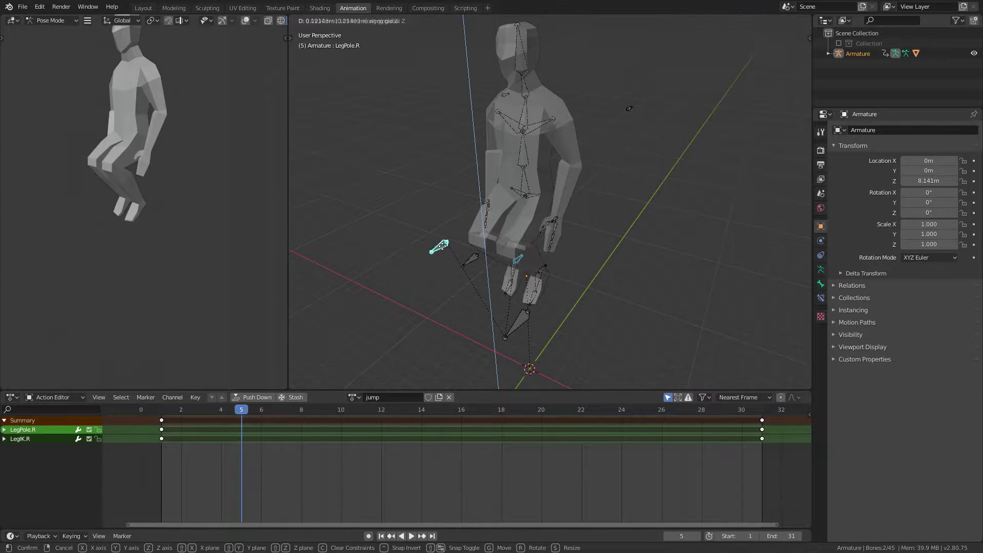
left_click(442, 243)
Step: Push LegPole.R and LegPole.L outward along X to spread the knees
middle_click_drag(443, 243, 452, 277)
left_click(437, 272)
key("g")
key("x")
left_click(444, 279)
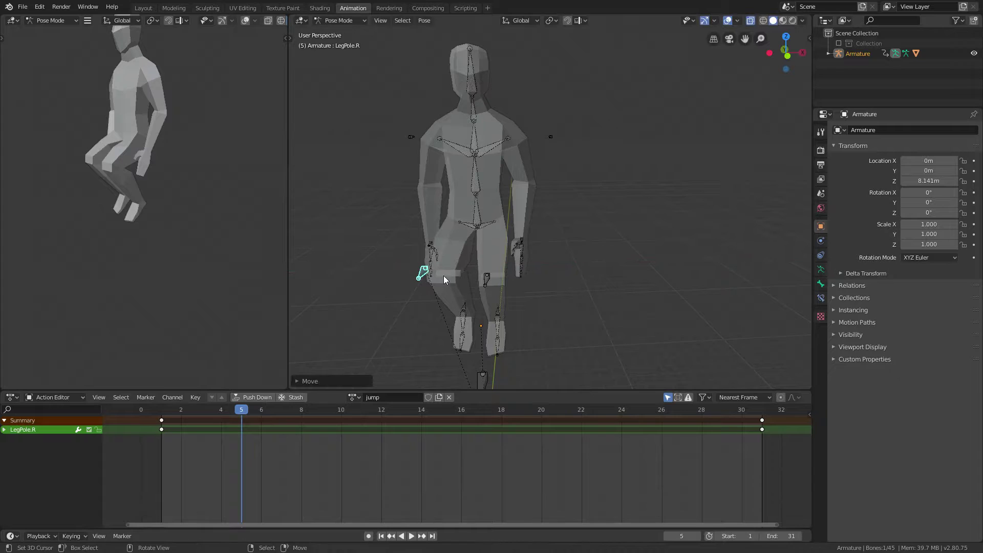
left_click(488, 282)
key("g")
key("x")
left_click(505, 278)
scroll(504, 278, "down", 3)
middle_click_drag(504, 278, 569, 276)
Step: Raise the left hand IK control forward and up, undoing a trial hip placement
key("g")
key("y")
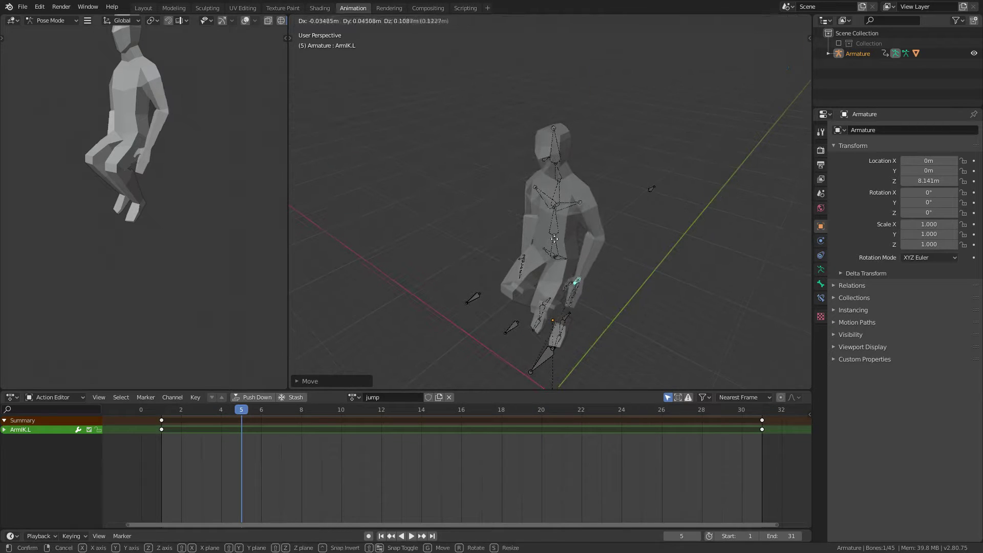
key("z")
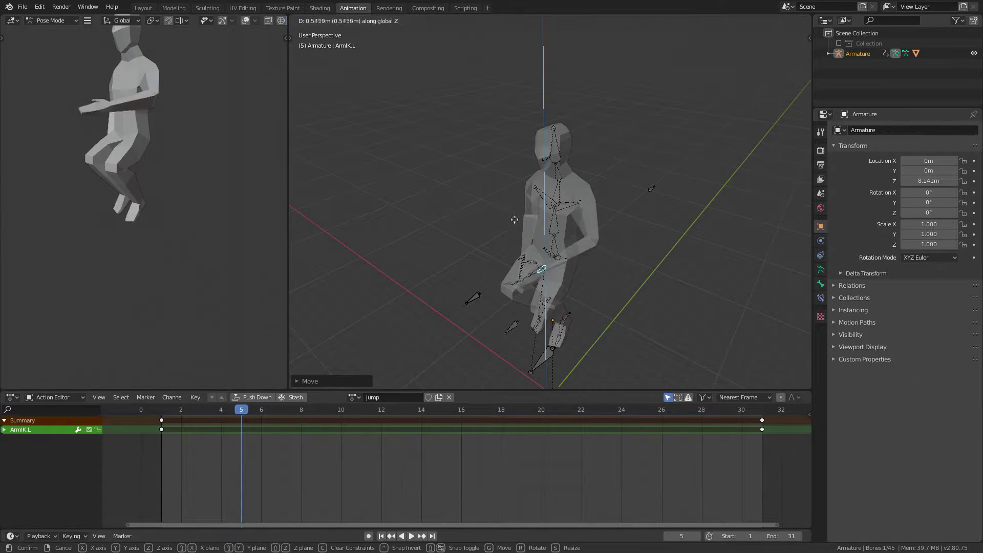
left_click(516, 177)
middle_click_drag(516, 176, 580, 257)
key("g")
left_click(618, 225)
key("ctrl+z")
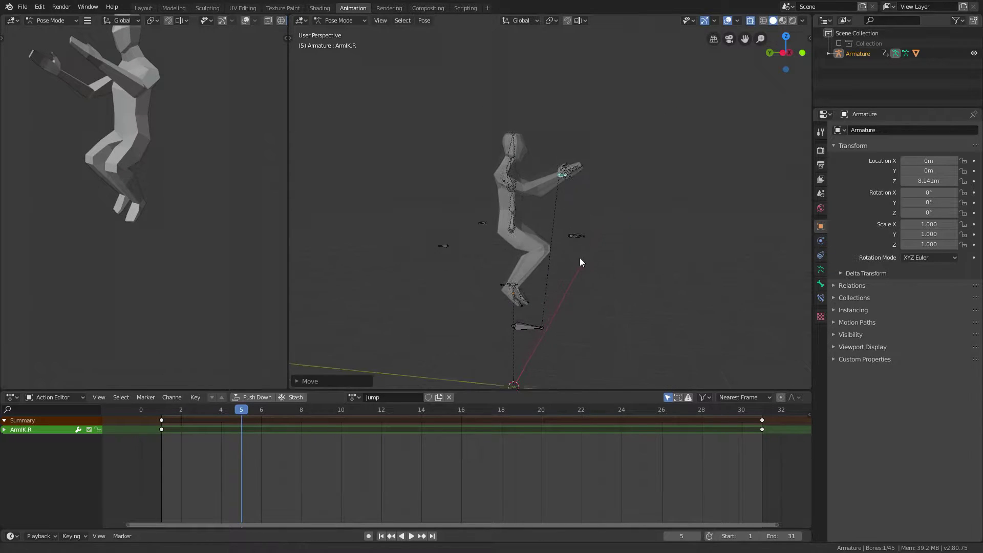
Step: Key LocRot on all bones at frame 5 and play the jump from the start
key("a")
key("i")
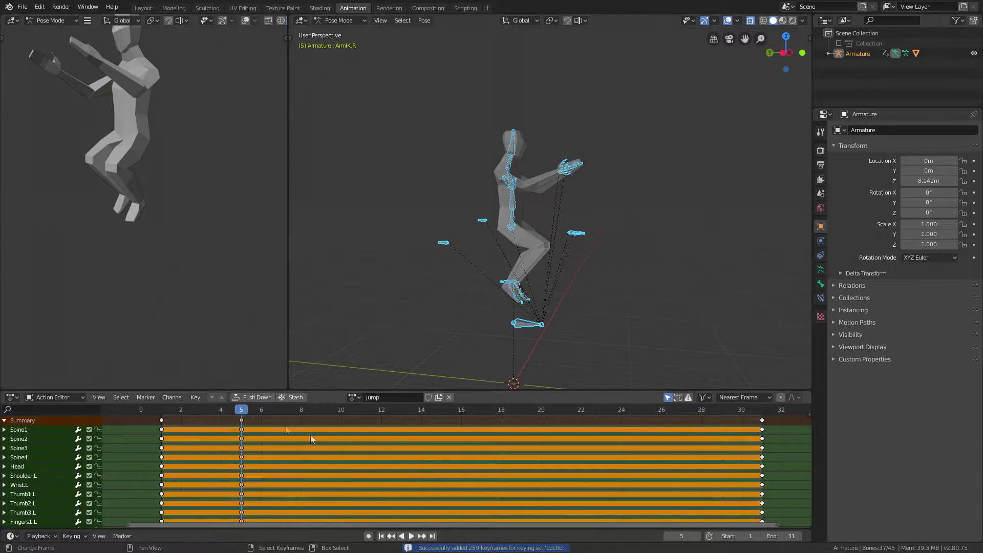
key("shift+Left")
key("space")
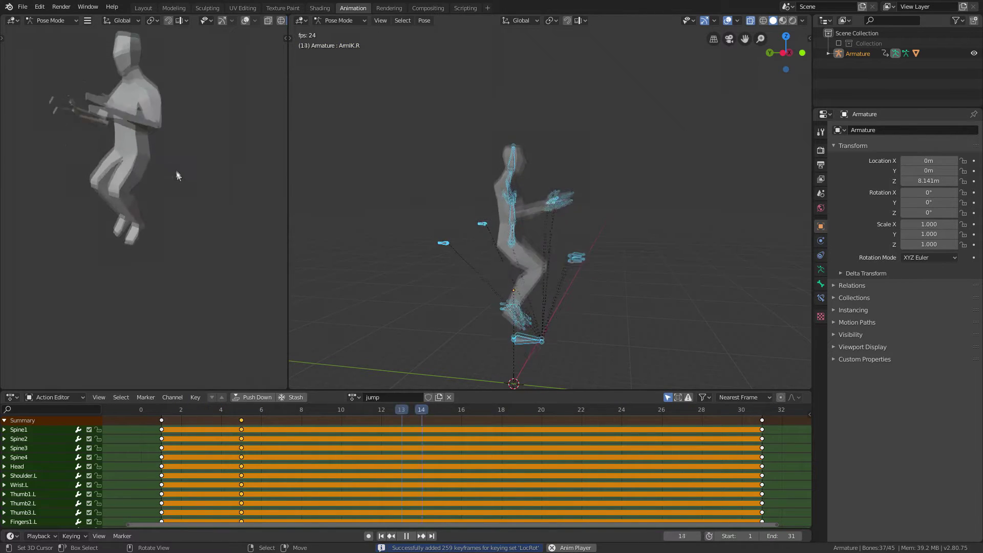
key("space")
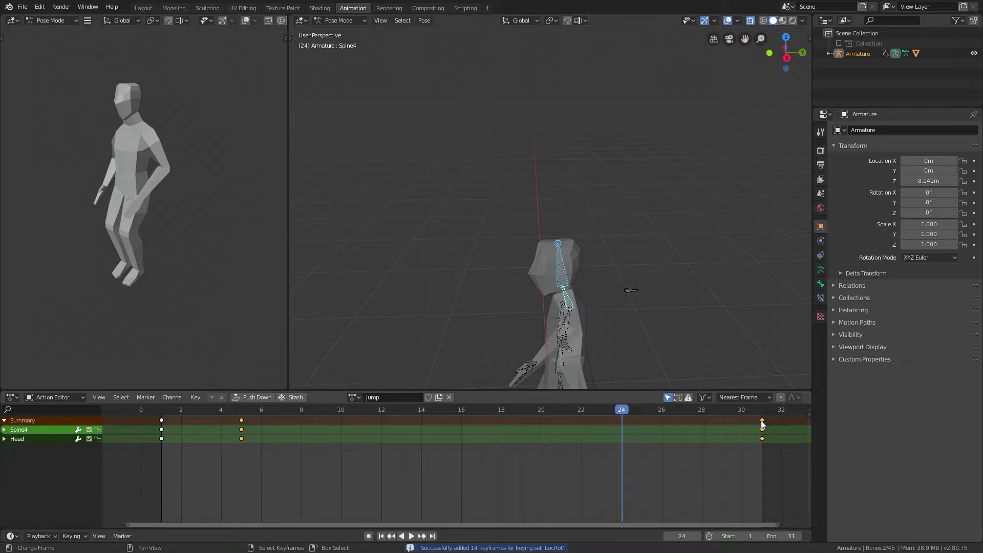
Step: Delete the keyframes at frame 31 and replay the jump
left_click(761, 423)
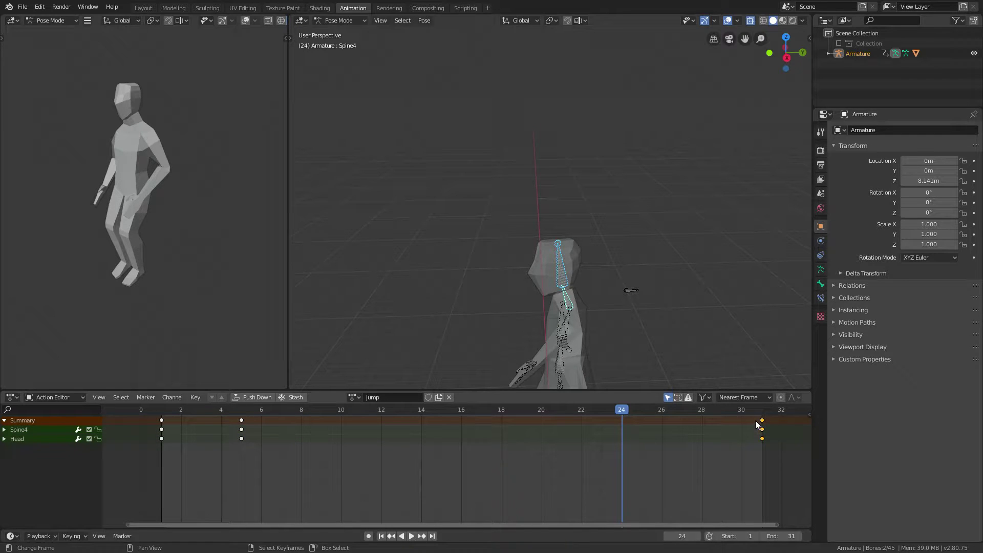
key("x")
left_click(759, 420)
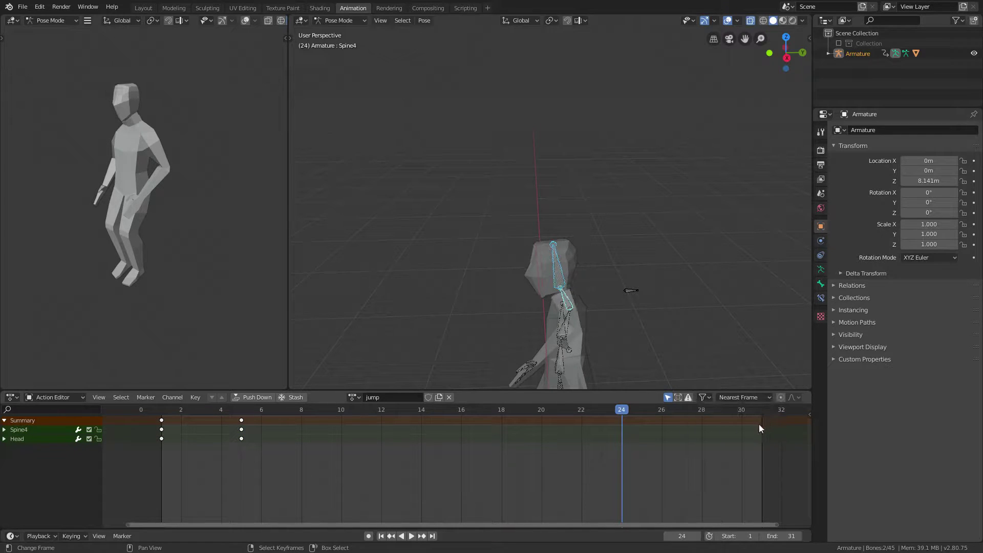
key("space")
key("space")
Step: Shift the final key column for all bones from frame 5 to frame 6
key("a")
left_click_drag(338, 435, 181, 434)
left_click_drag(242, 420, 262, 419)
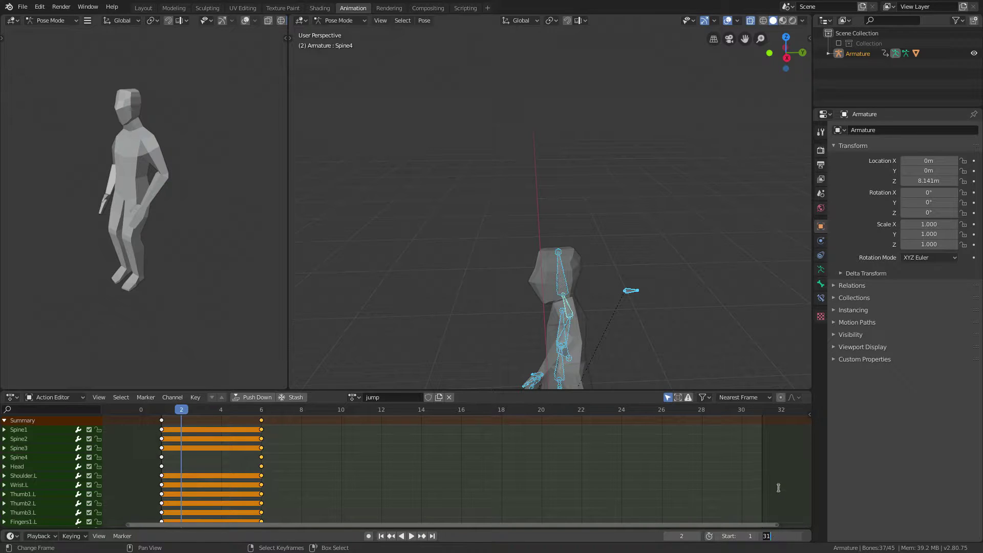
Step: Set the scene end frame to 6 and play the frames 1–6 loop
type("6")
key("Return")
key("space")
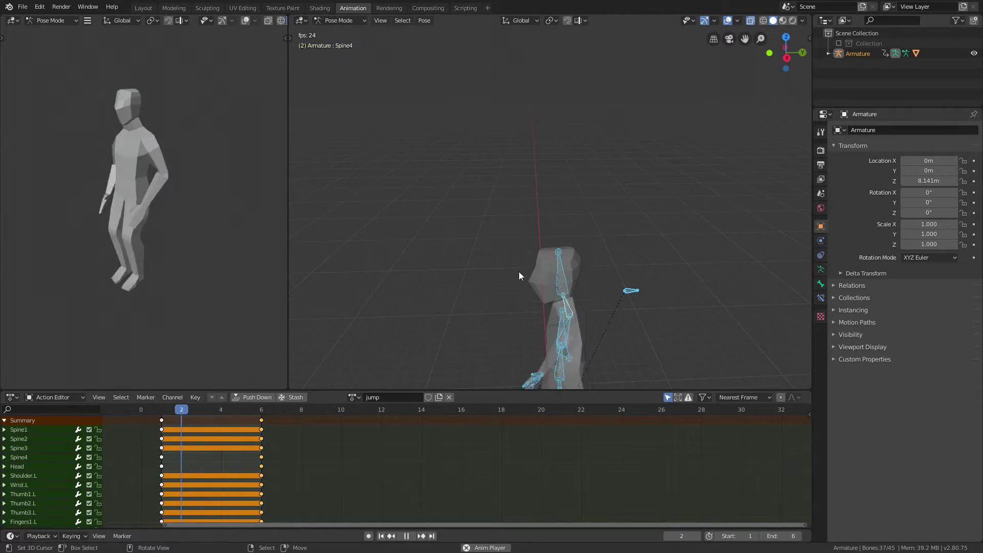
mouse_move(266, 416)
left_mouse_down()
mouse_move(174, 420)
mouse_move(262, 417)
left_mouse_up()
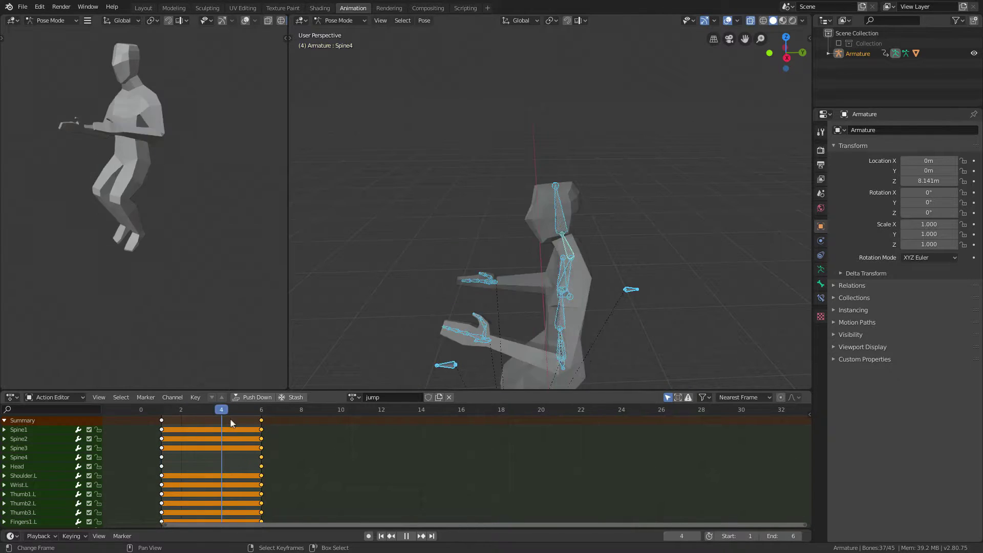
key("space")
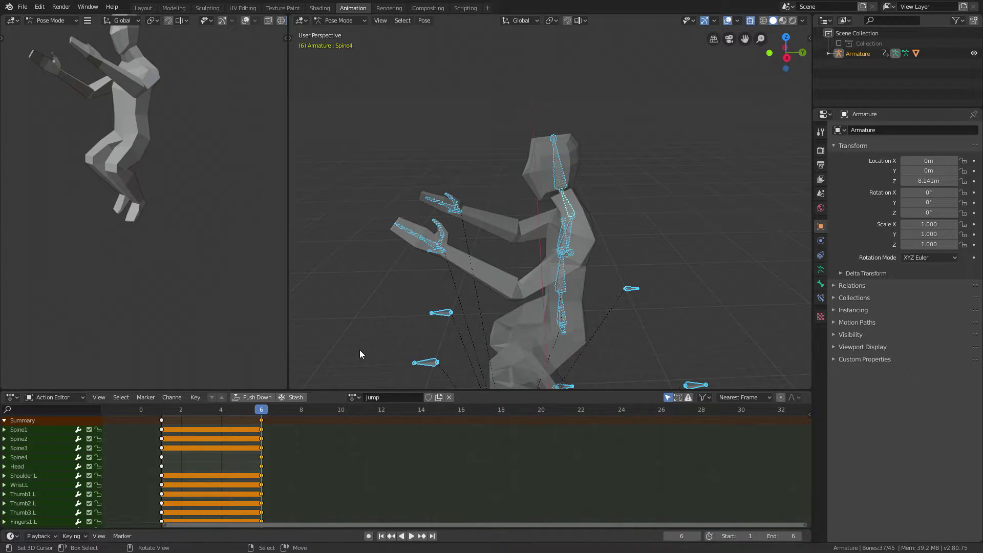
key("shift+Left")
left_click(22, 7)
Step: Export lp_human_jump.fbx with Active Collection unchecked and Apply Unit scaling off
mouse_move(38, 154)
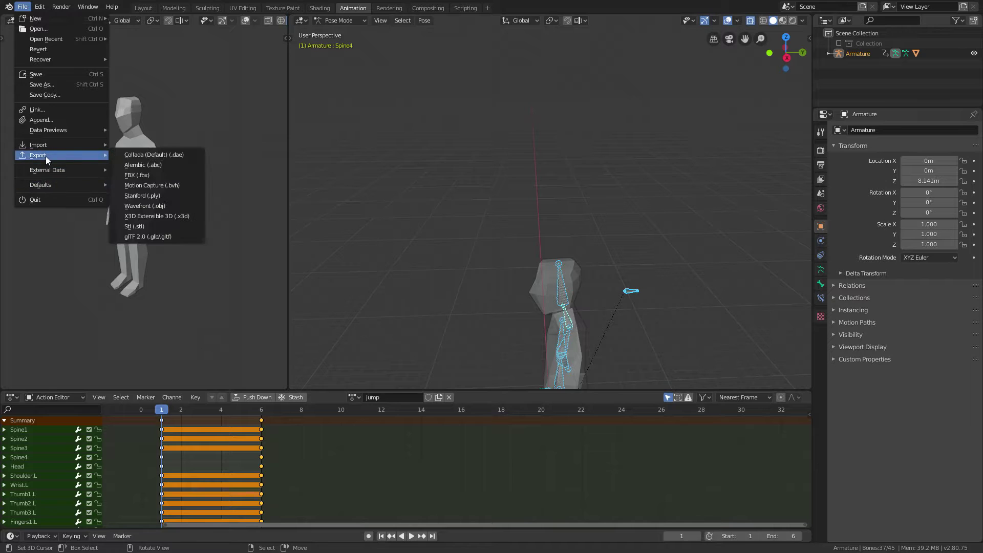
left_click(133, 176)
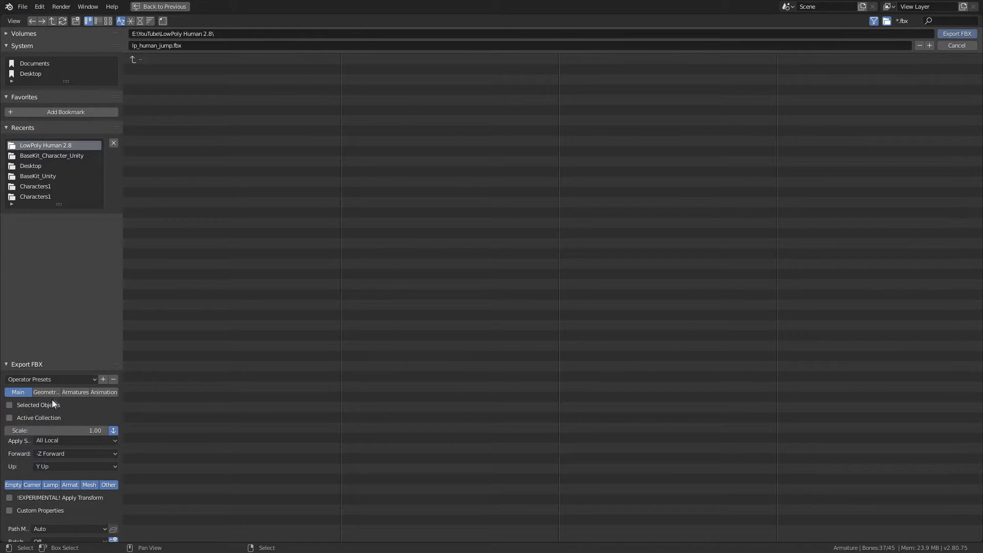
left_click(38, 417)
left_click(113, 431)
left_click(955, 33)
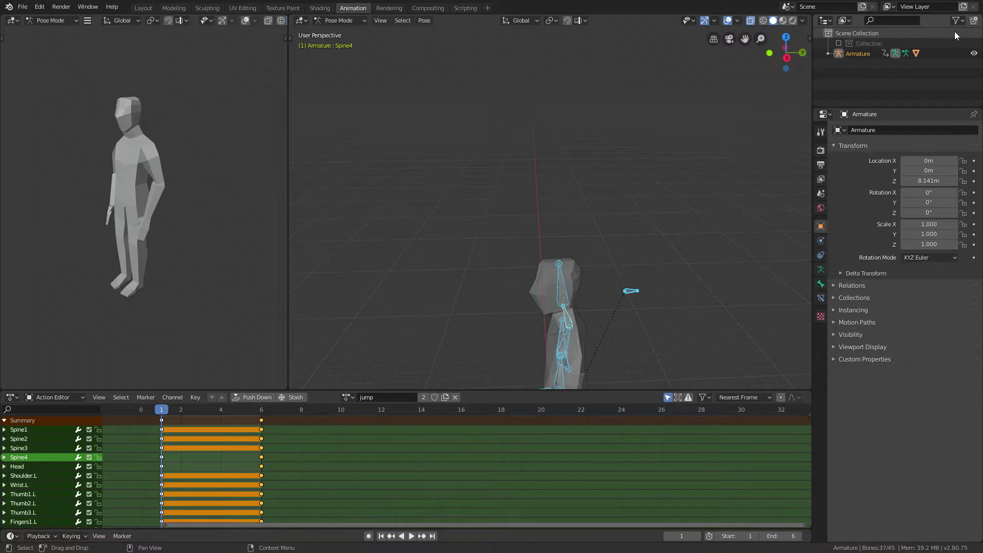
left_click(22, 7)
Step: Save as lp_human_falling.blend, rename the action to falling, and view the frame-6 crouch
left_click(61, 84)
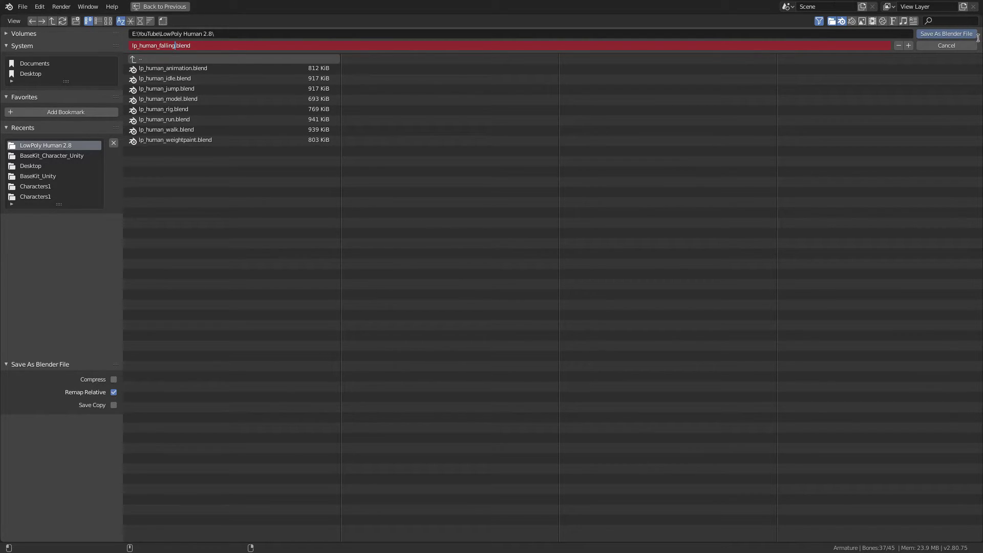
key("Return")
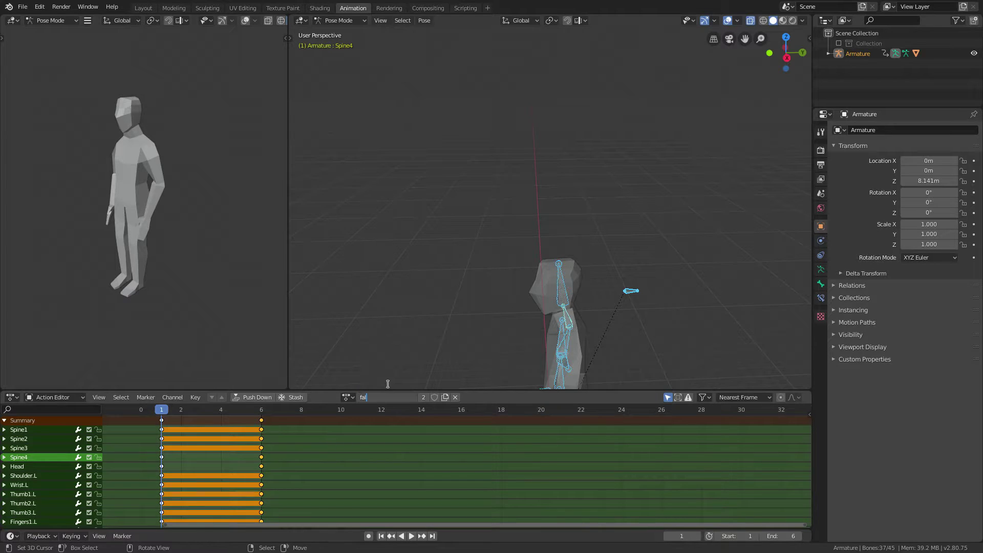
key("Return")
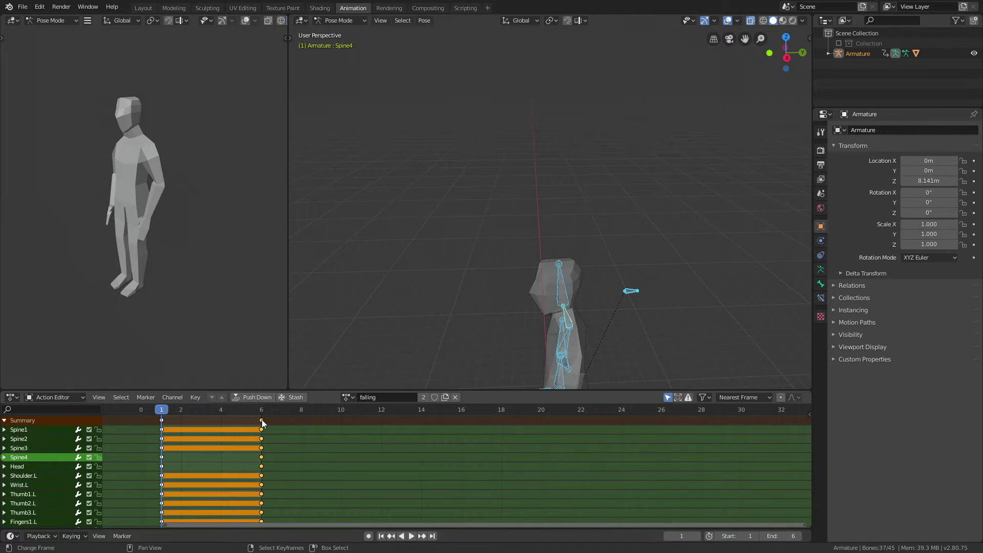
left_click(162, 420)
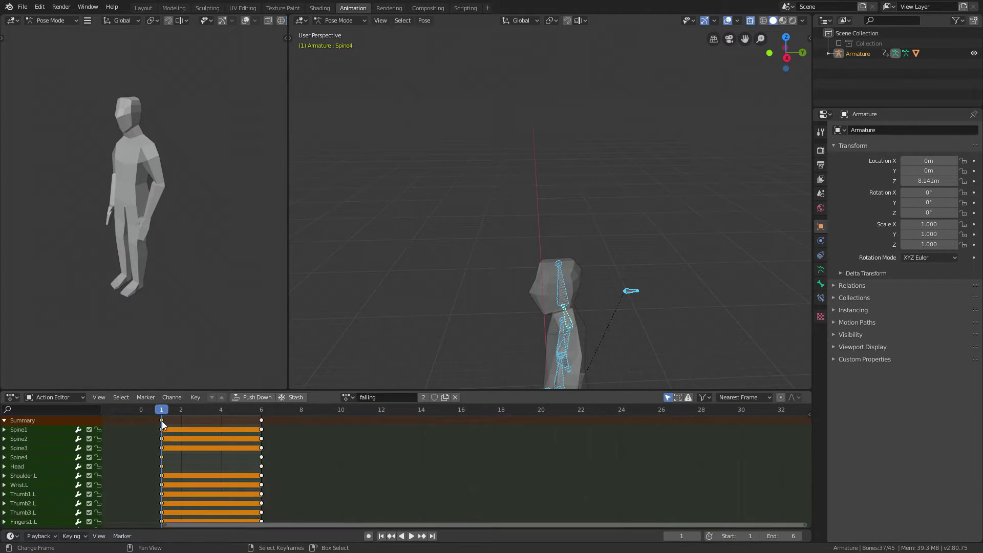
left_click(252, 415)
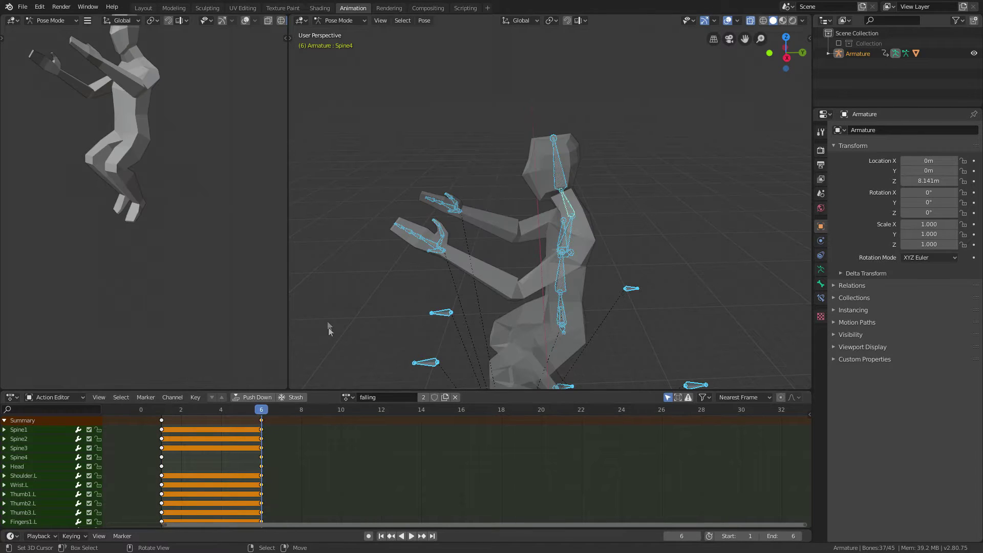
Step: Copy the frame-6 crouch pose, paste it onto frame 1, and key it on every bone
key("ctrl+c")
key("shift+Left")
key("ctrl+v")
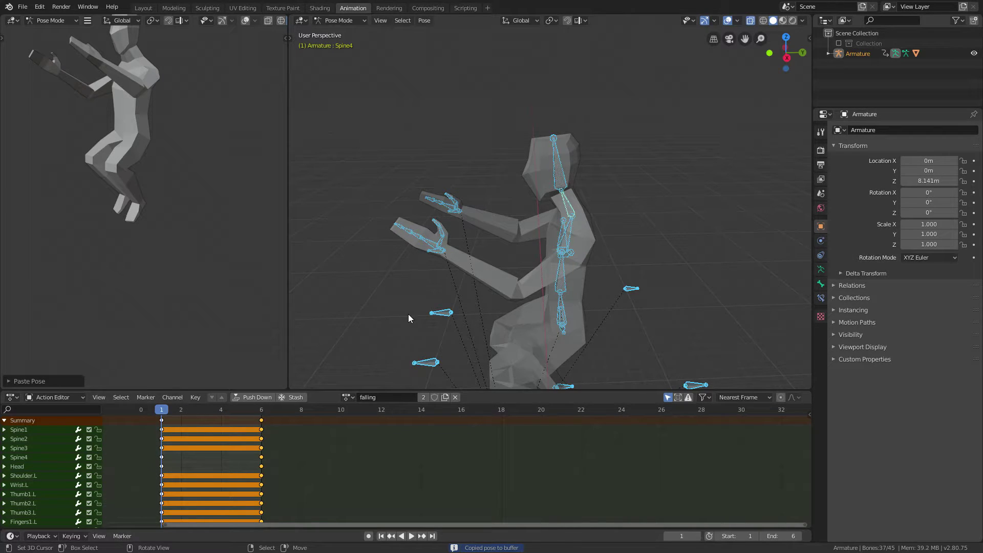
key("i")
Step: At frame 4, rotate a hand bone and raise the right arm's IK target
key("Right")
key("Right")
key("Right")
middle_click_drag(505, 240, 512, 205)
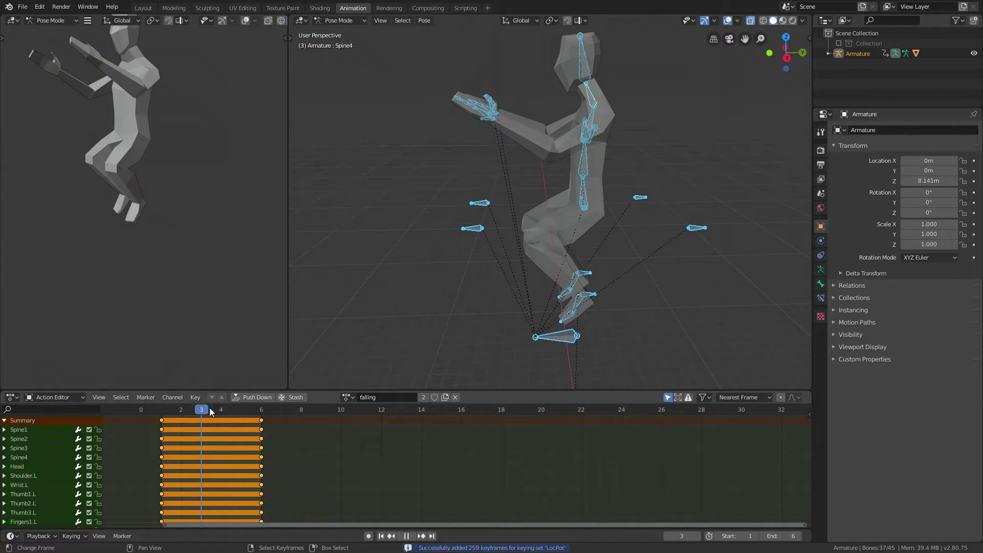
key("space")
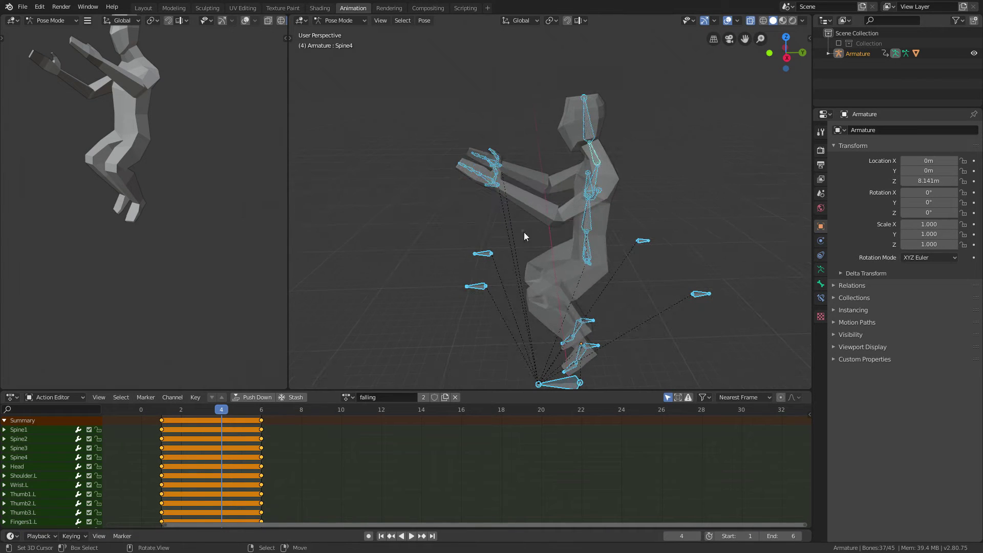
left_click(492, 184)
key("r")
left_click(494, 182)
left_click(497, 165)
left_click_drag(496, 170, 498, 160)
Step: Key both arm IK targets at frame 4, lower the left leg target, and delete the frame-4 leg keys
left_click(488, 194, "shift")
key("i")
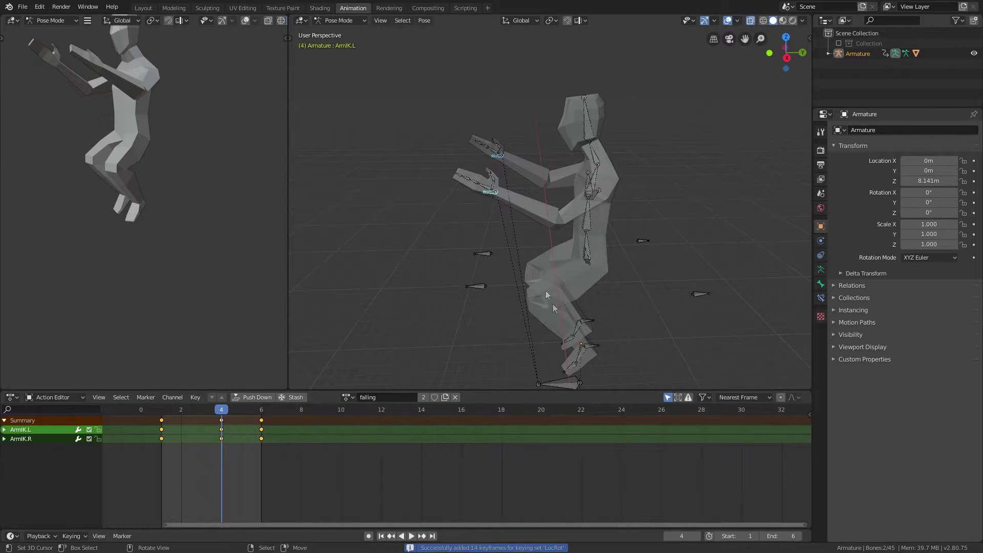
left_click(593, 347)
key("g")
left_click(600, 354)
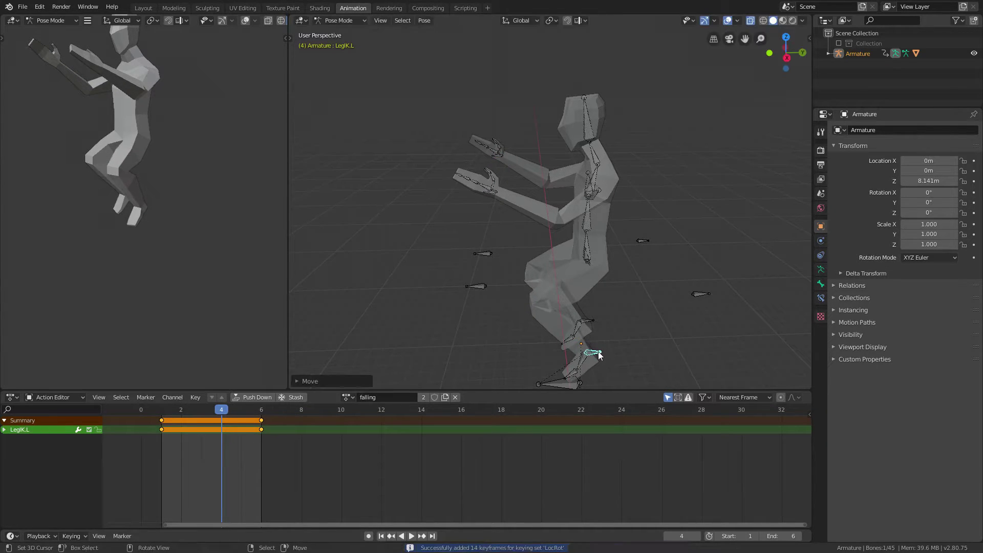
left_click(587, 318, "shift")
key("Left")
left_click(222, 421)
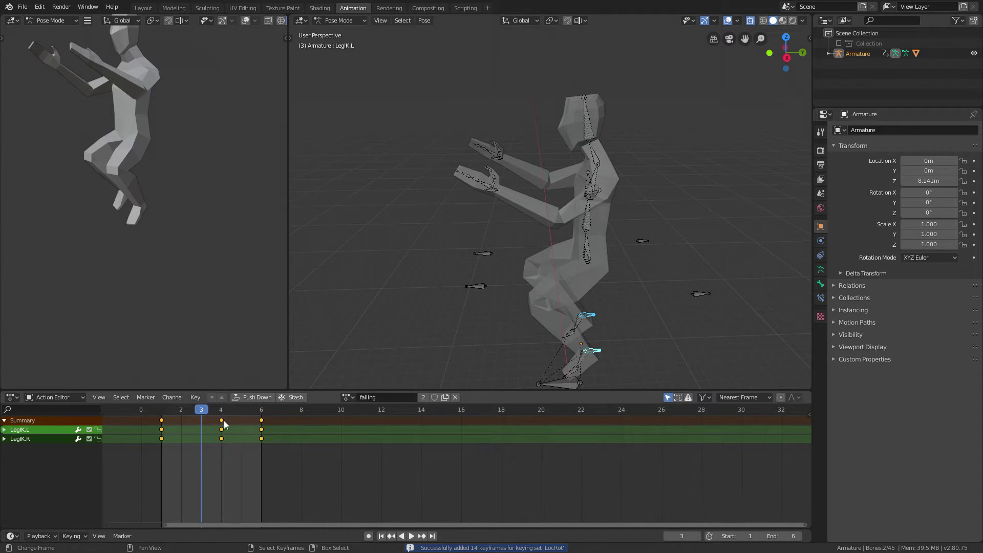
key("Delete")
key("space")
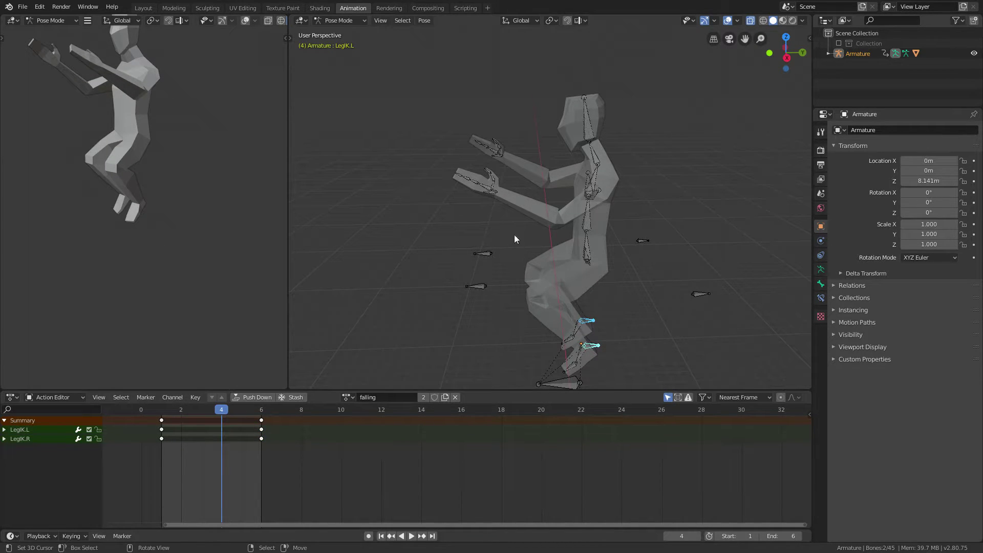
Step: Reposition the left and right arm IK targets at frame 4 and key each one
left_click(491, 193)
key("g")
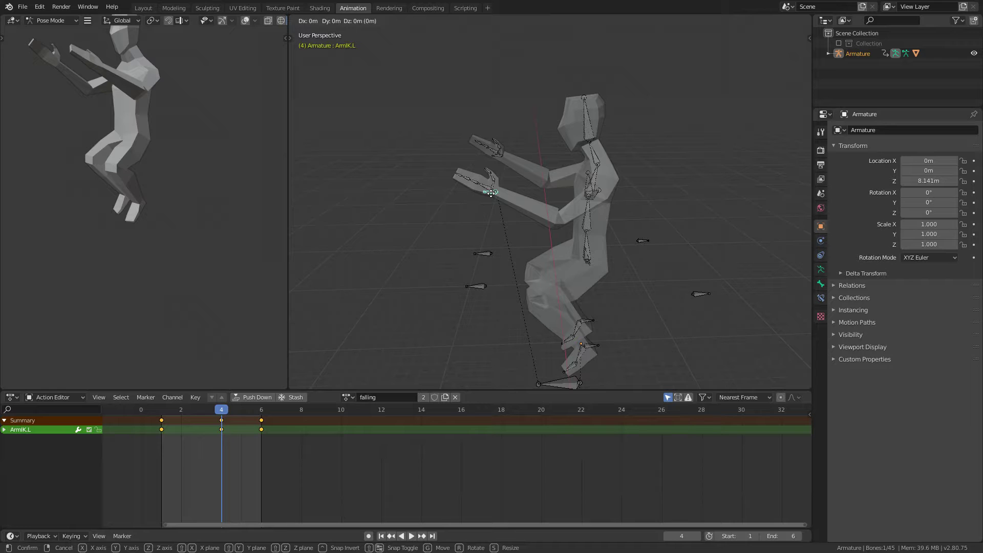
left_click(492, 195)
key("i")
left_click(497, 160)
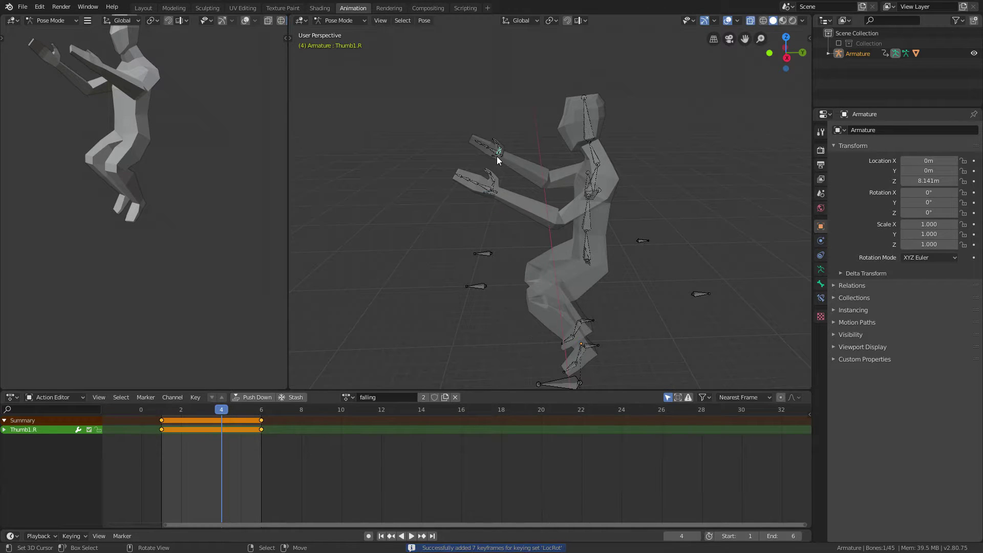
left_click(497, 156)
key("g")
left_click(497, 160)
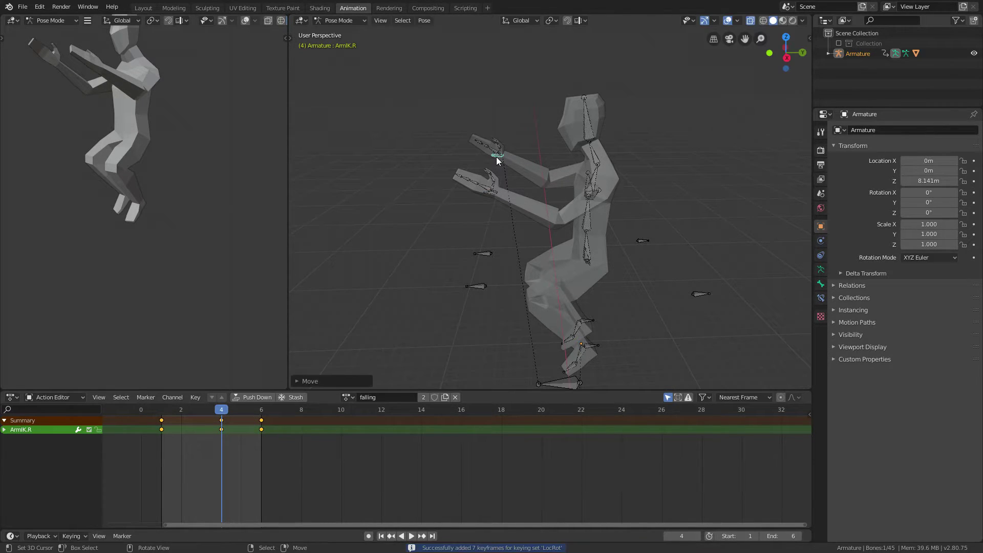
key("i")
Step: Reposition and key the left leg IK target at frame 4, then begin shifting the final keys
left_click(589, 347)
key("g")
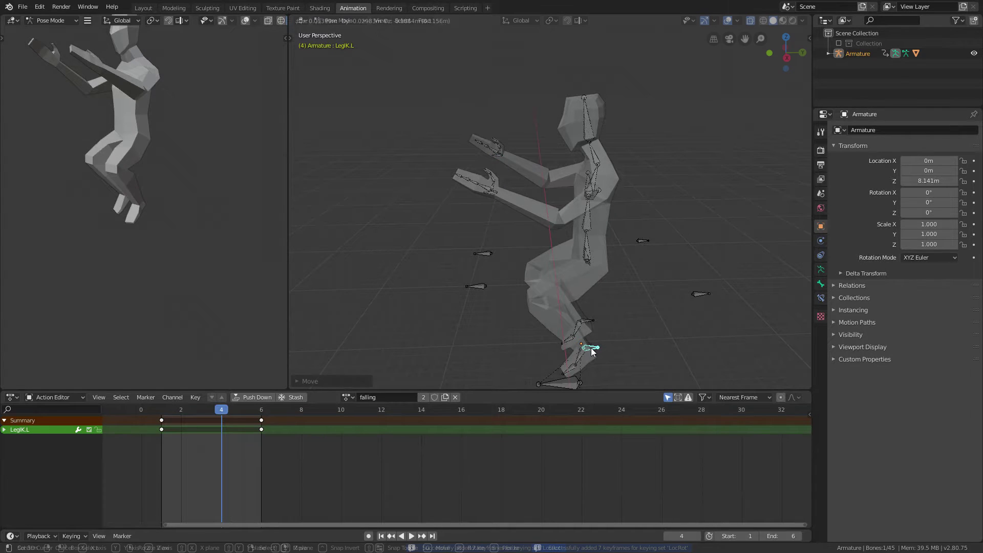
left_click(591, 352)
key("i")
key("space")
middle_click_drag(704, 188, 446, 229)
key("space")
left_click(261, 420)
key("g")
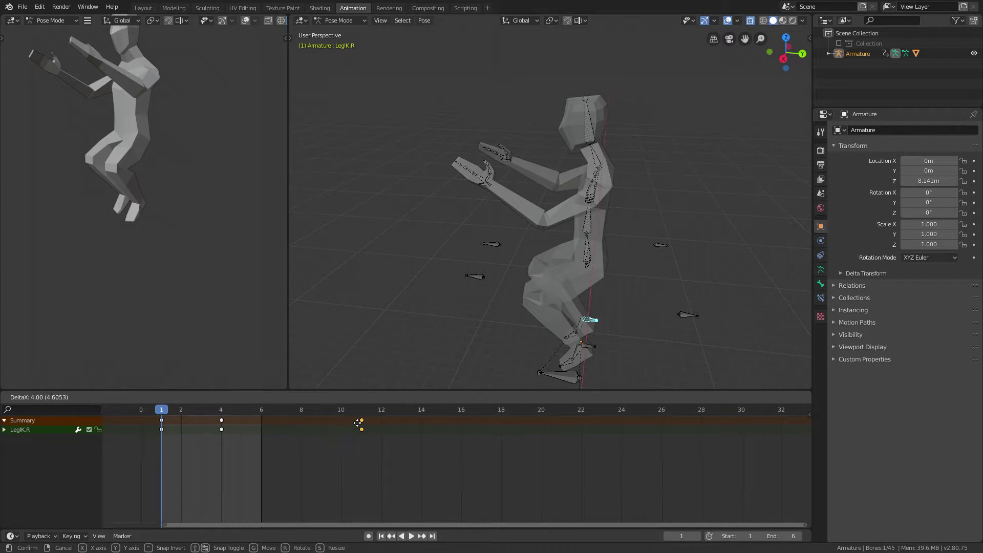
Step: Shift the final keys later, set the end frame to 11, and move the frame-4 keys to frame 6
left_click(357, 423)
left_click(784, 536)
type("11")
key("Return")
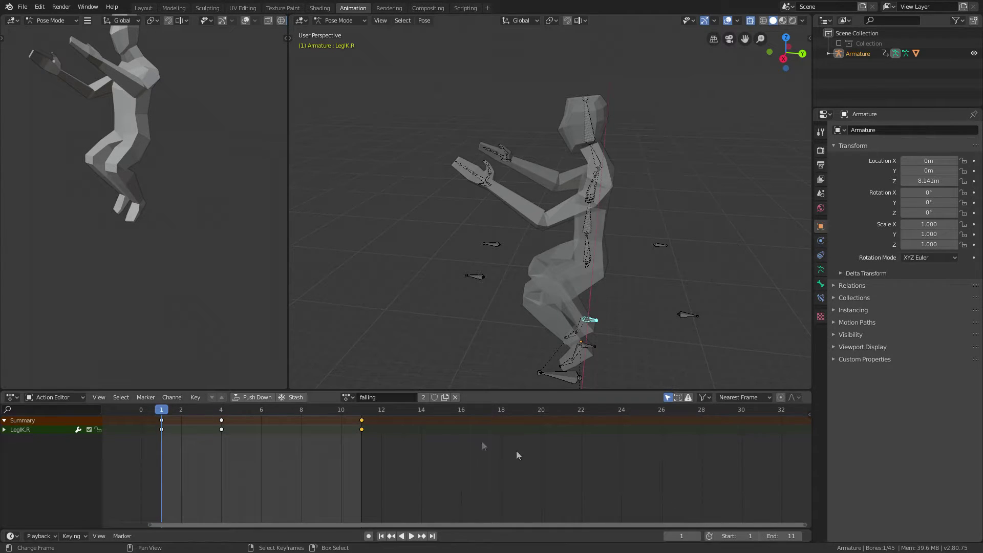
key("g")
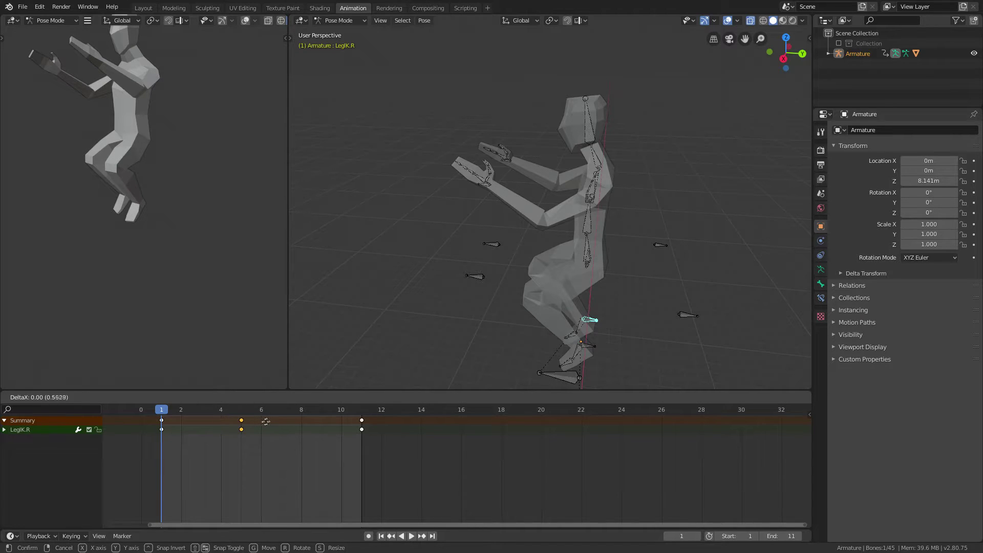
left_click(262, 421)
Step: At frame 6, reposition the left and right hand IK bones and key them
key("space")
key("Escape")
left_click(483, 184)
key("g")
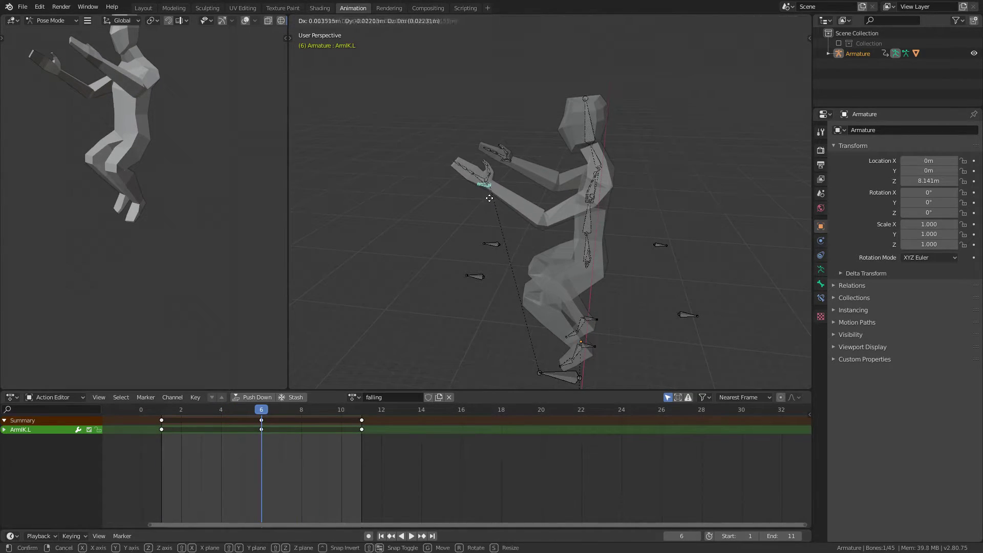
left_click(488, 205)
left_click(506, 160)
key("g")
left_click(500, 167)
left_click(590, 322)
key("i")
Step: Reposition both foot IK bones, key them at frame 6, and play the action back
key("g")
left_click(592, 324)
left_click(587, 346, "shift")
key("g")
left_click(589, 344)
left_click(590, 324)
key("i")
key("space")
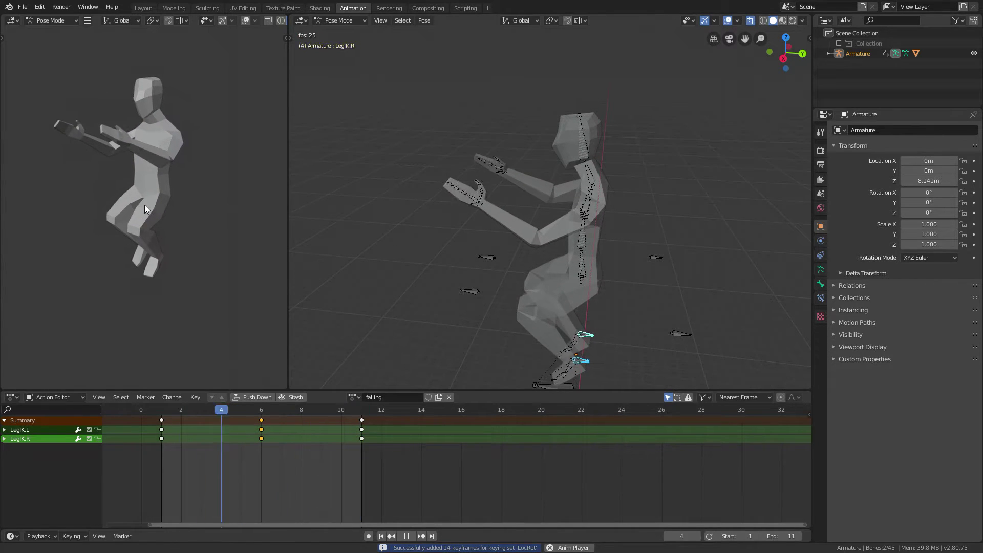
key("space")
Step: Export the scene to FBX under the file name lp_human_falling.fbx
left_click(25, 6)
mouse_move(57, 152)
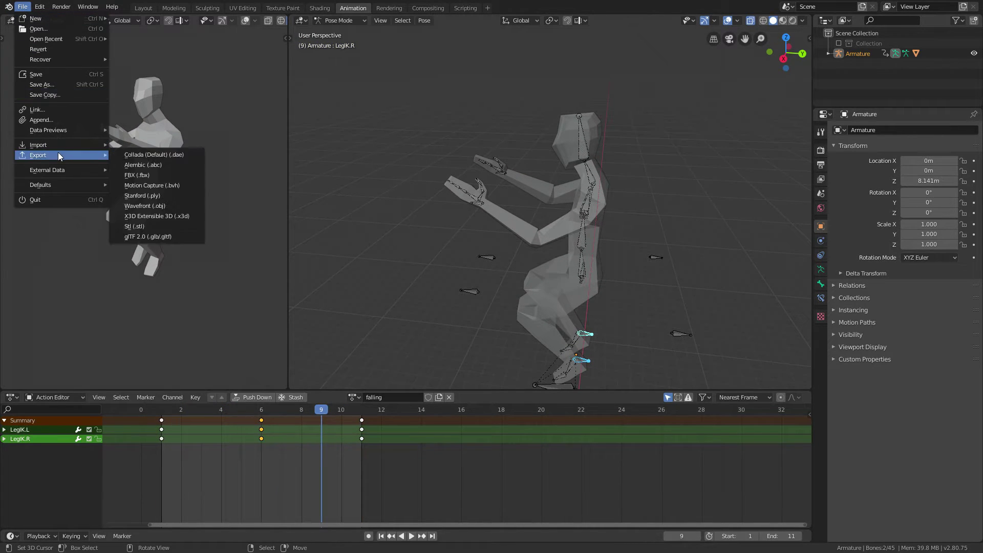
left_click(168, 184)
left_click(165, 43)
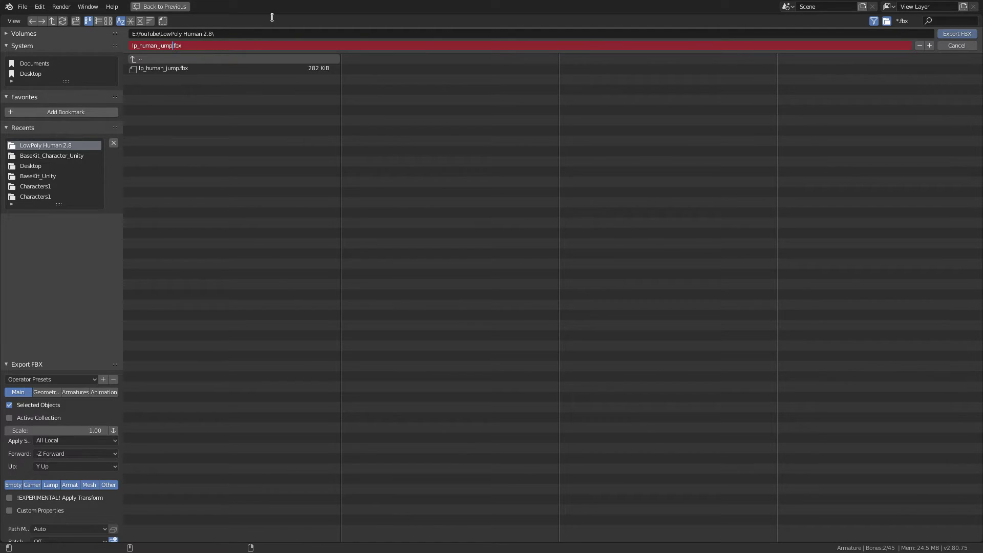
type("lling")
left_click(967, 35)
left_click(967, 35)
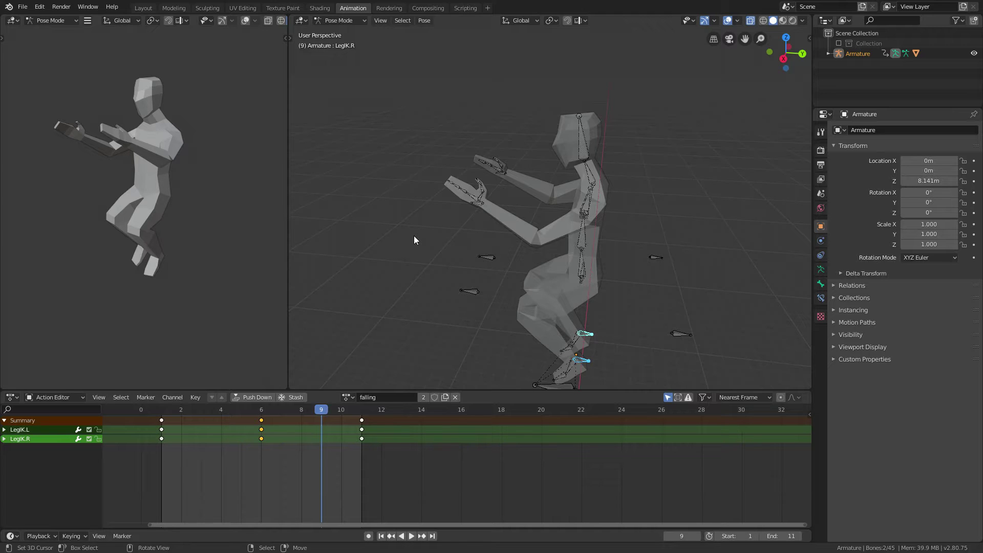
Step: Save the file as lp_human_landing.blend, then scrub the timeline to frame 11
left_click(22, 7)
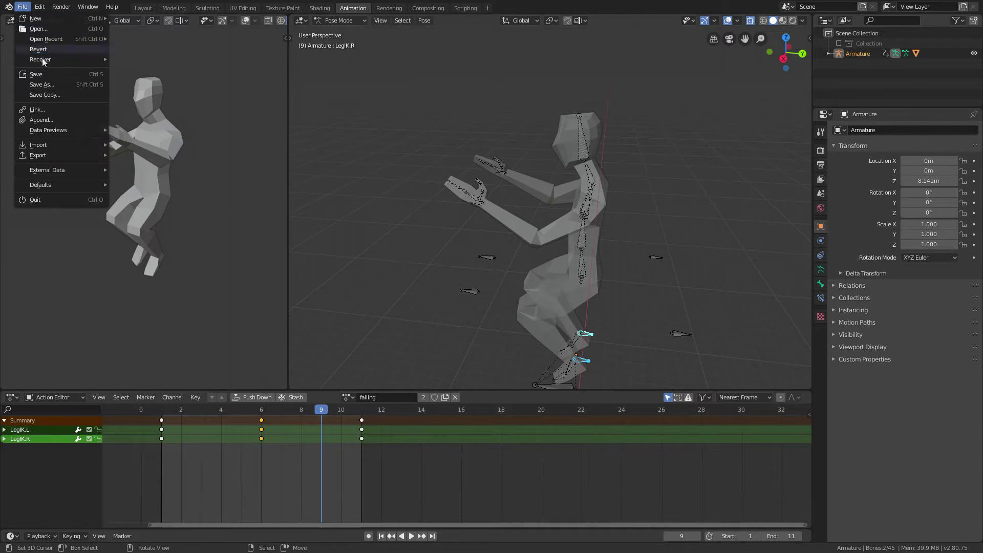
left_click(53, 85)
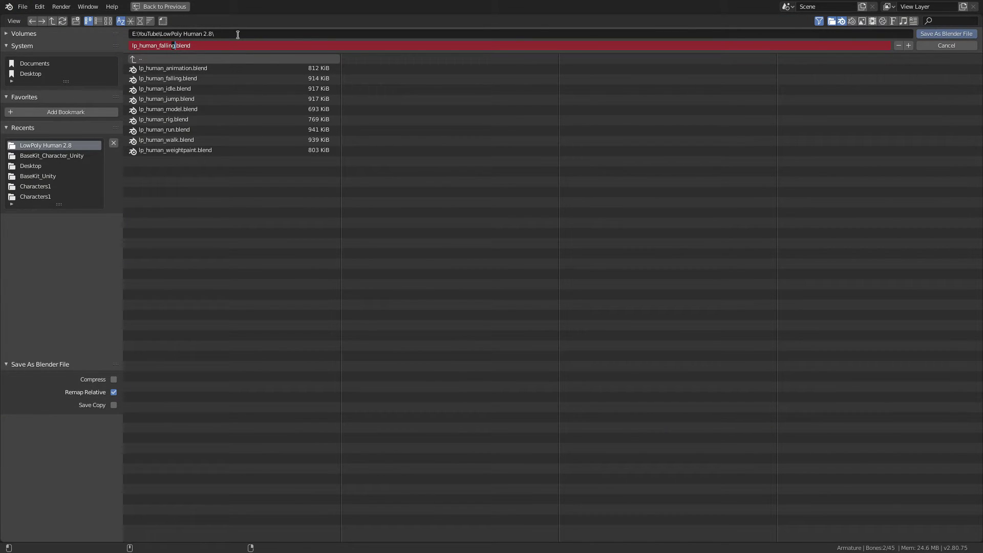
key("BackSpace")
key("BackSpace")
key("BackSpace")
key("BackSpace")
key("BackSpace")
key("BackSpace")
key("BackSpace")
type("fell")
key("BackSpace")
key("BackSpace")
key("BackSpace")
key("BackSpace")
type("landing")
left_click(963, 34)
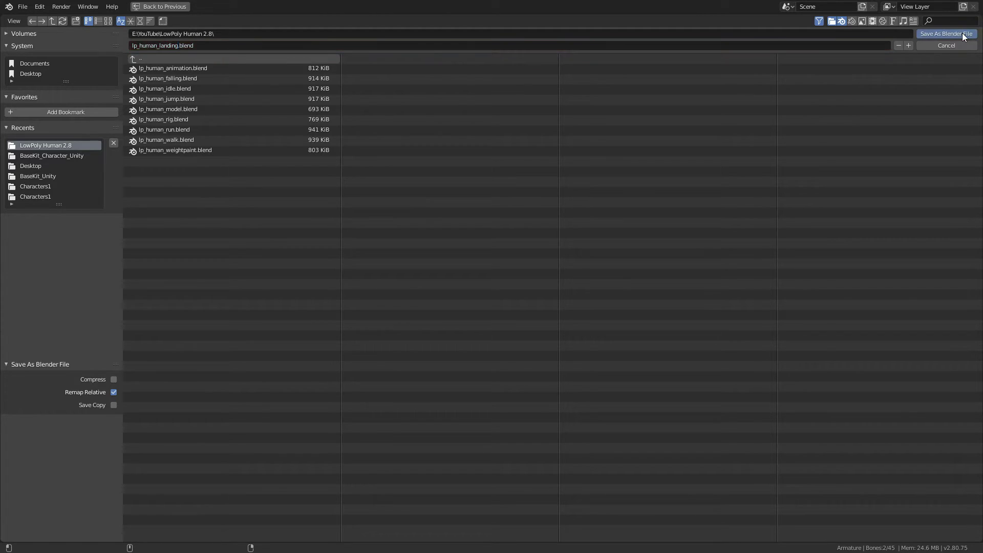
left_click_drag(324, 425, 361, 419)
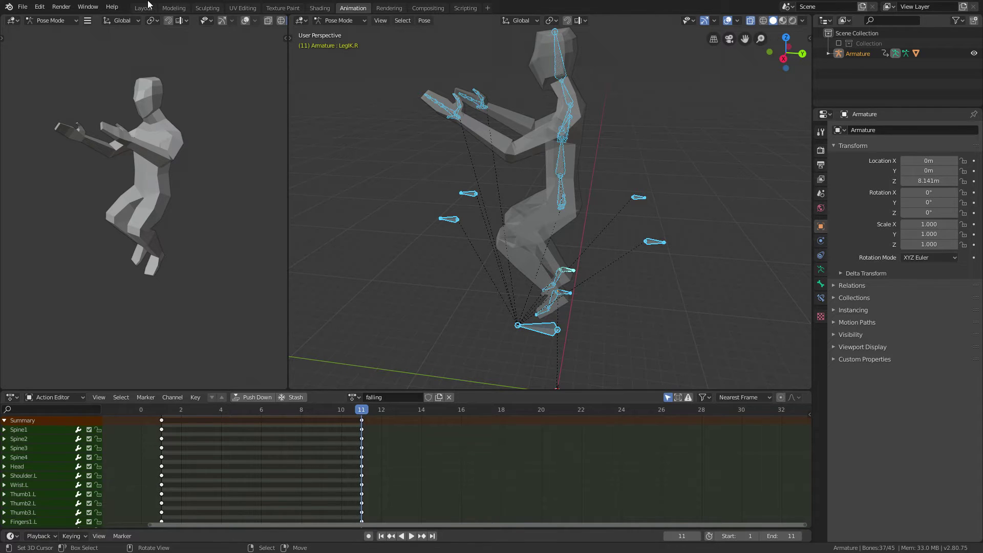
Step: Exit fullscreen, copy the standing pose from a recent file, and paste it into the landing file
left_click(88, 7)
left_click(106, 43)
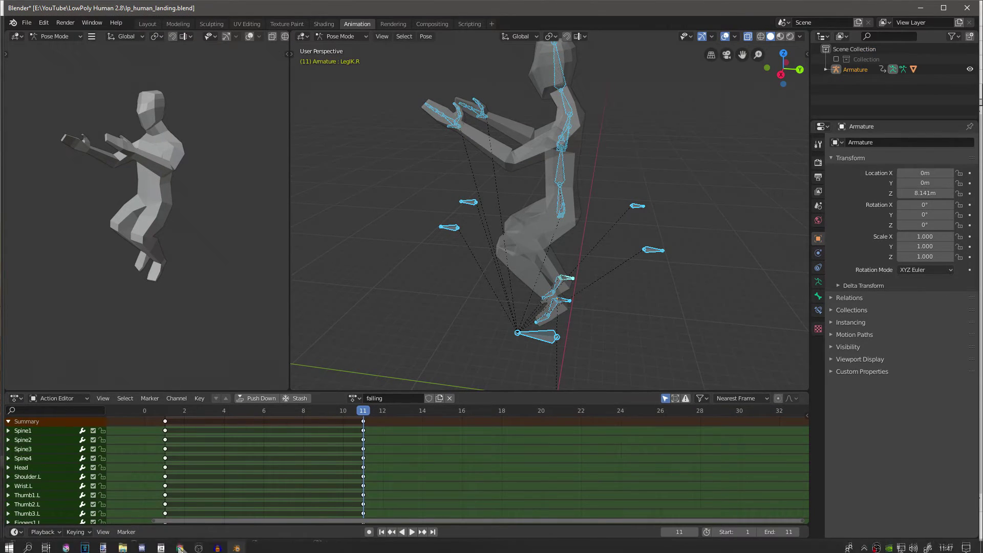
right_click(237, 546)
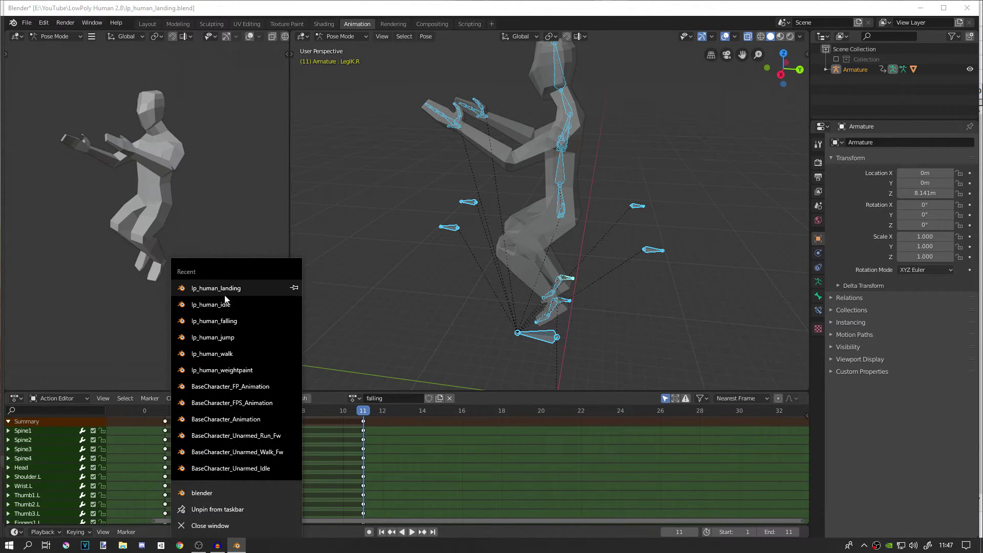
left_click(261, 287)
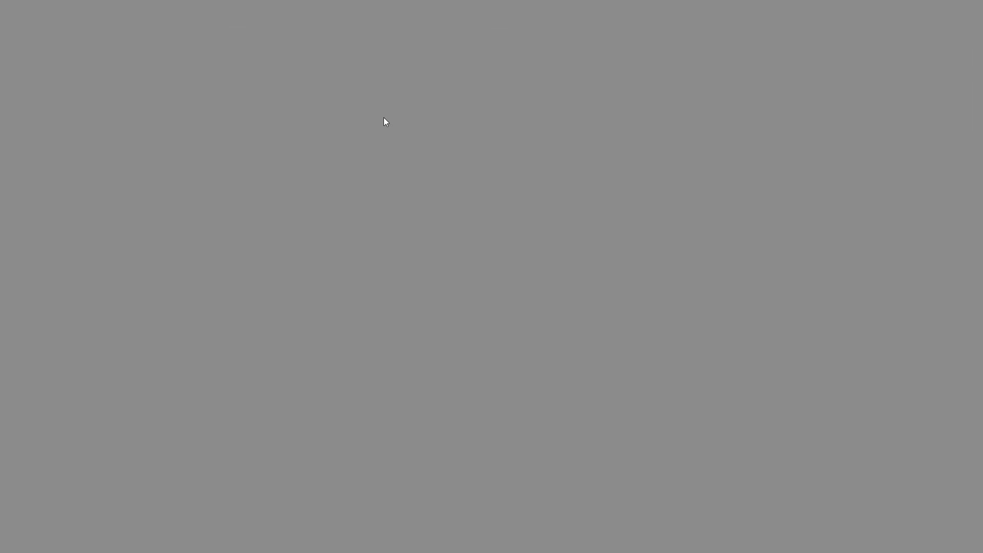
key("ctrl+c")
key("alt+Tab")
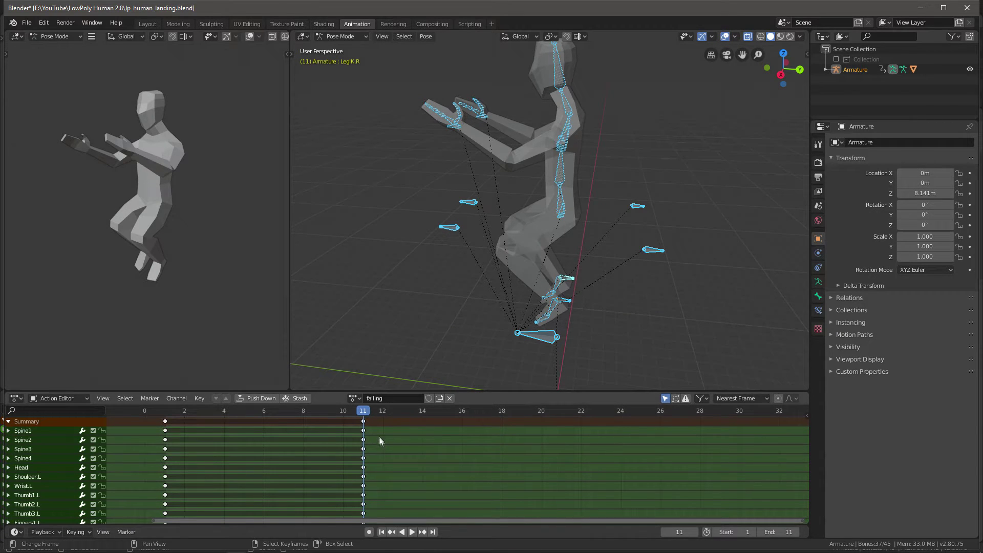
key("ctrl+v")
Step: Key the pasted standing pose at frame 11, play the landing action, and return to frame 1
key("i")
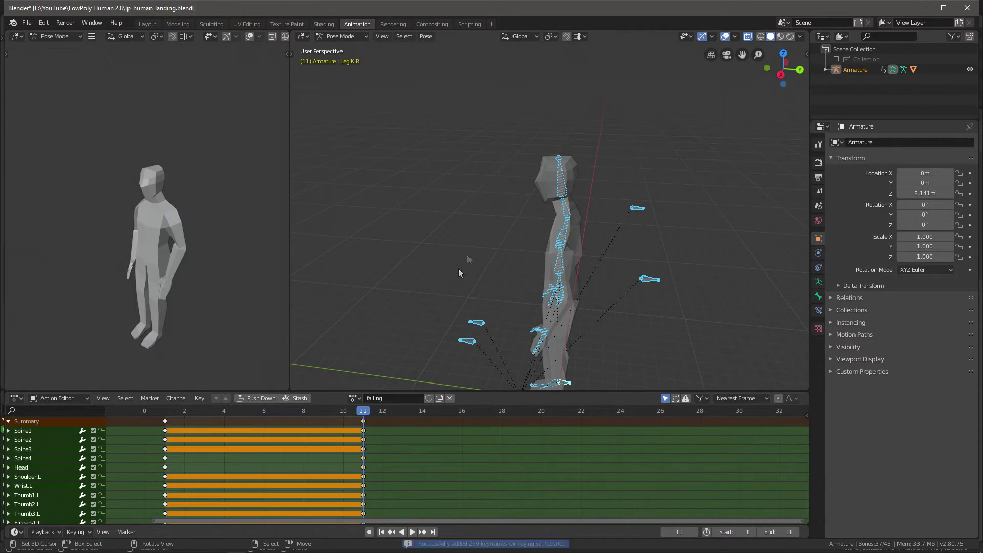
key("space")
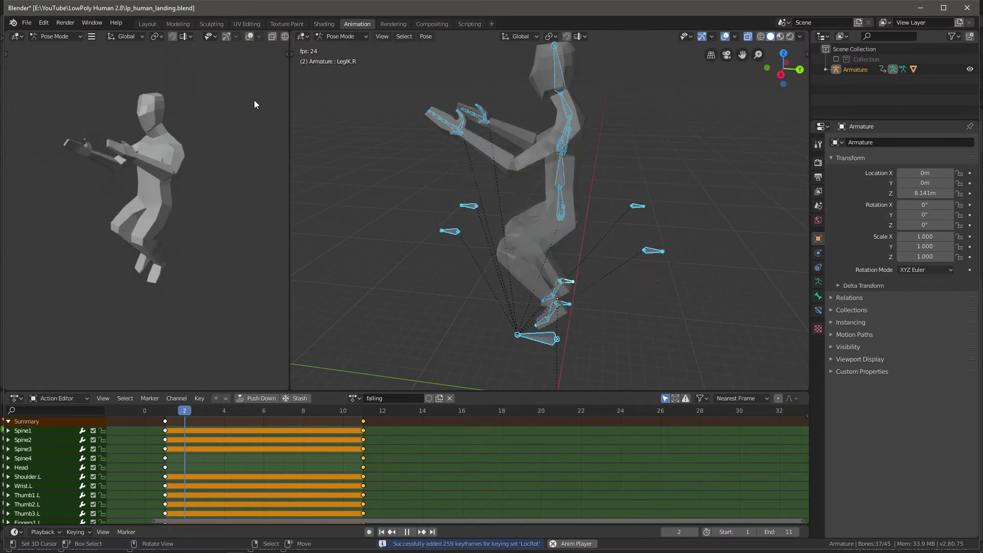
key("space")
key("space")
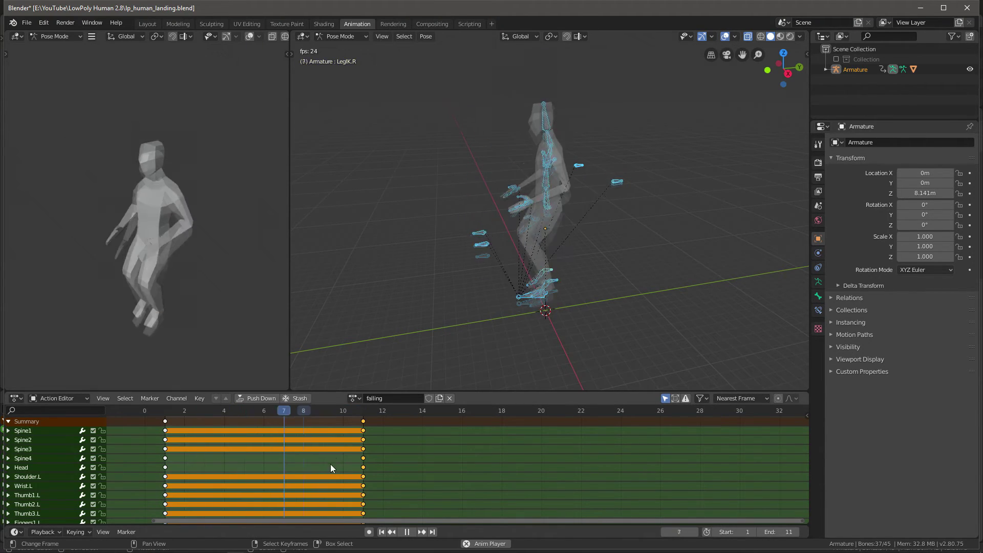
key("Escape")
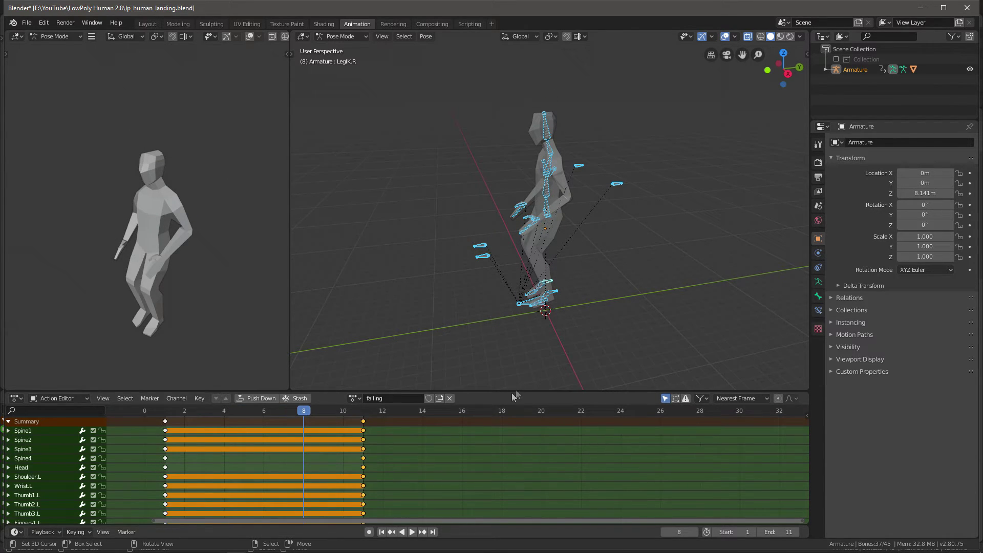
key("shift+Left")
Step: Rename the action from falling to landing and save lp_human_landing.blend
double_click(388, 400)
key("BackSpace")
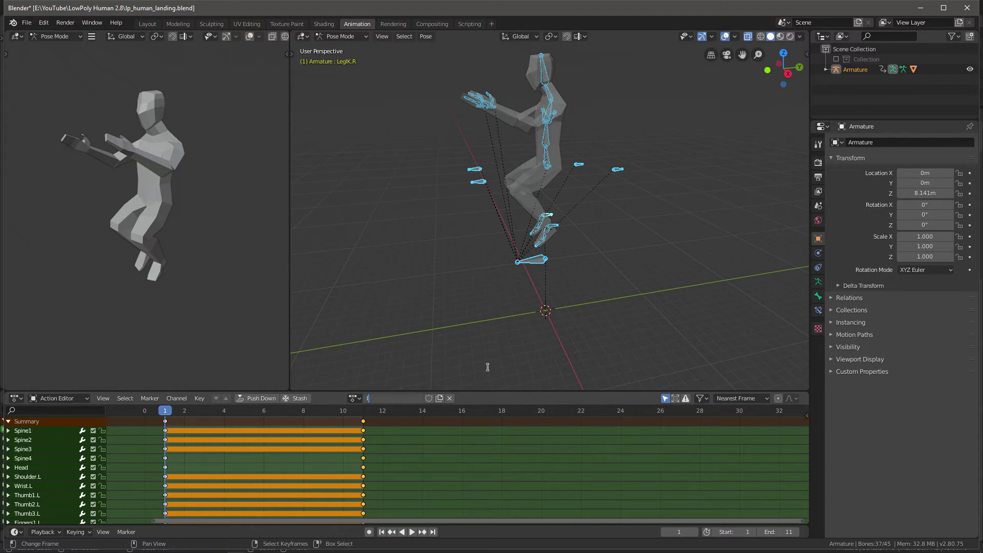
type("landing")
key("Return")
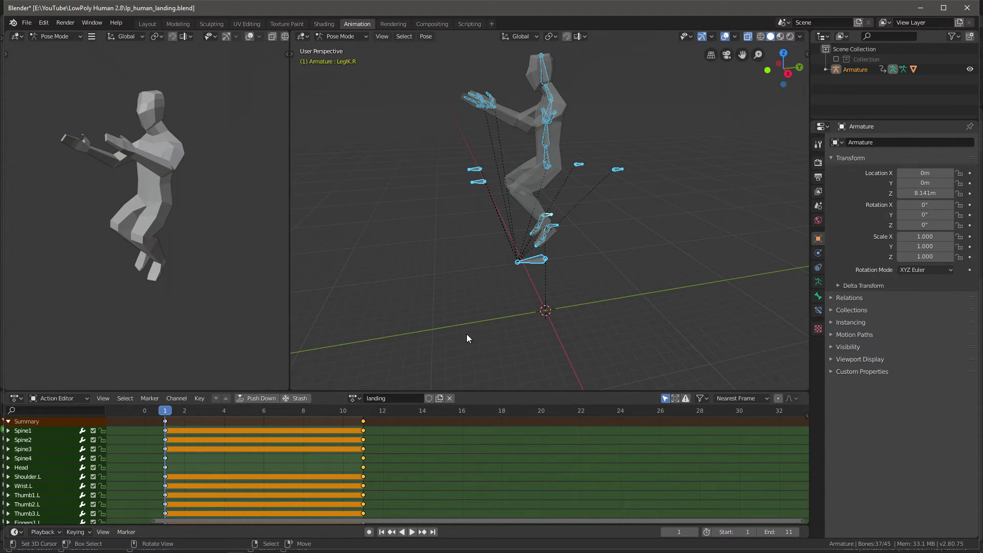
left_click(26, 23)
left_click(46, 99)
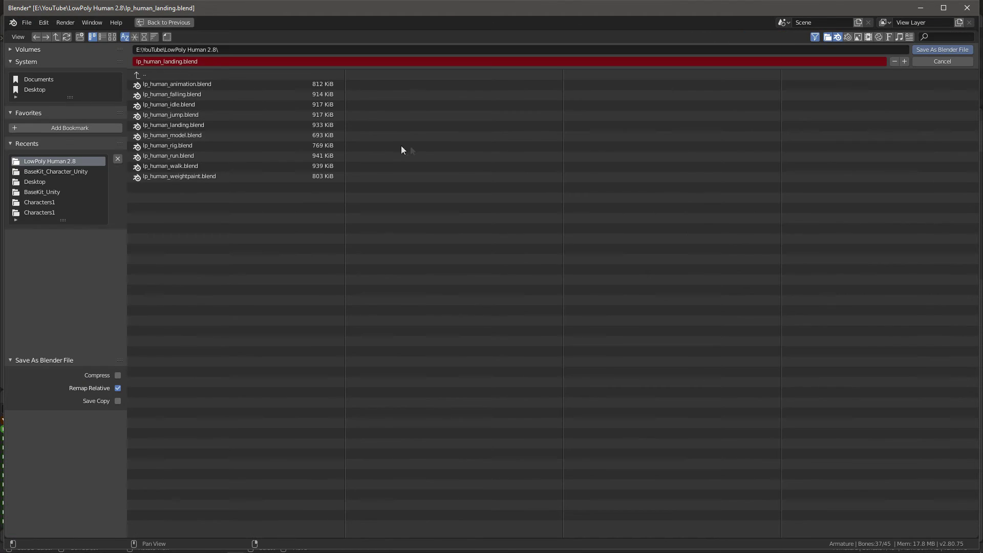
left_click(941, 50)
Step: Export lp_human_landing.fbx to FBX with only Selected Objects included
left_click(26, 22)
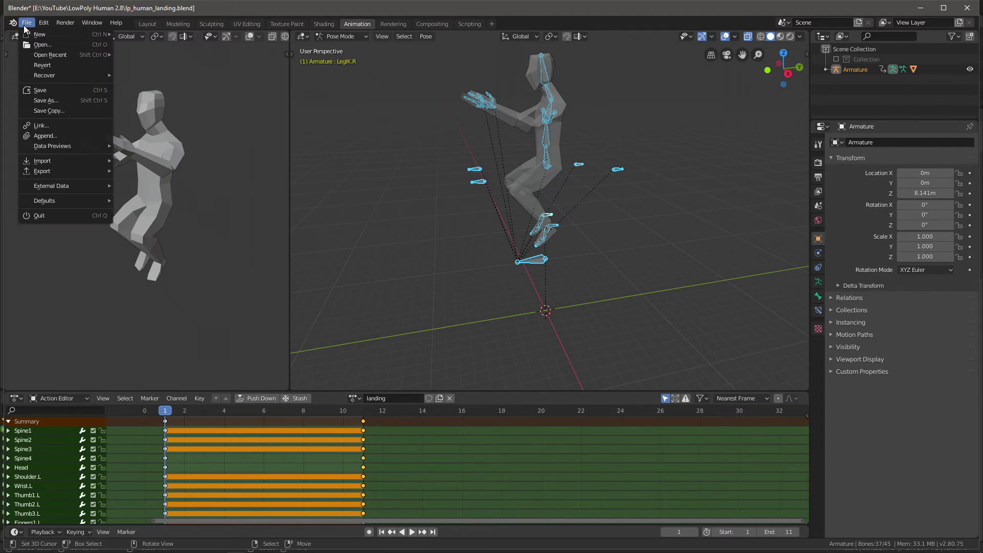
mouse_move(59, 163)
left_click(132, 192)
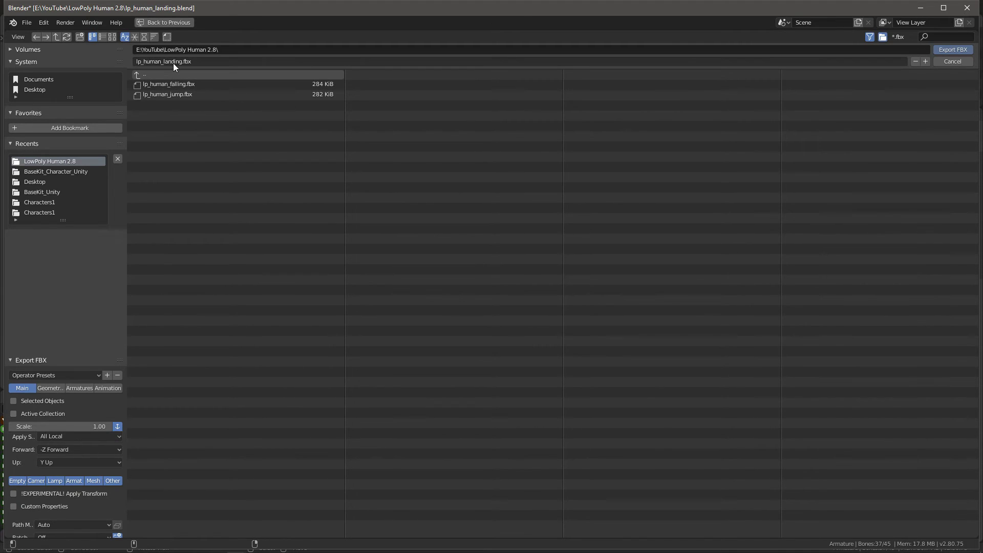
left_click(50, 401)
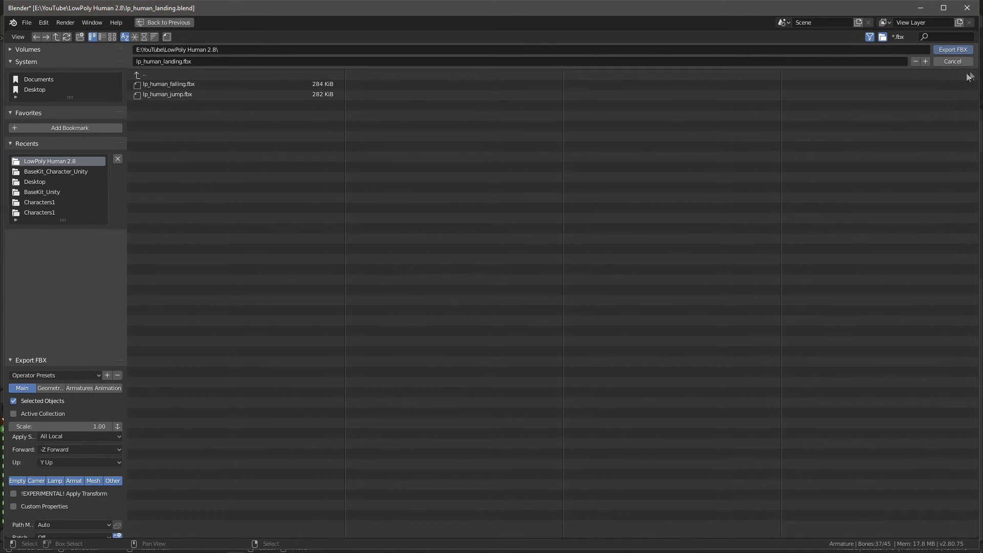
left_click(955, 50)
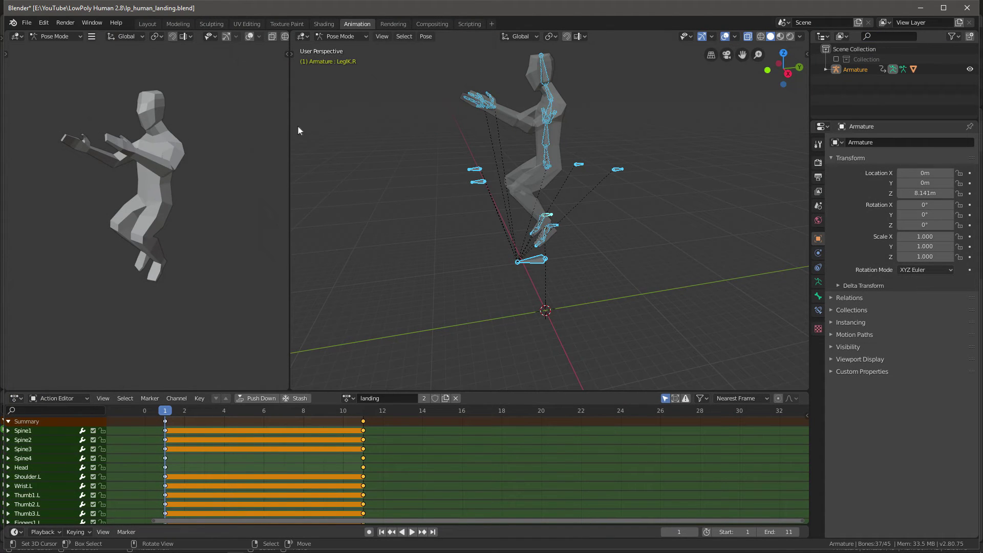